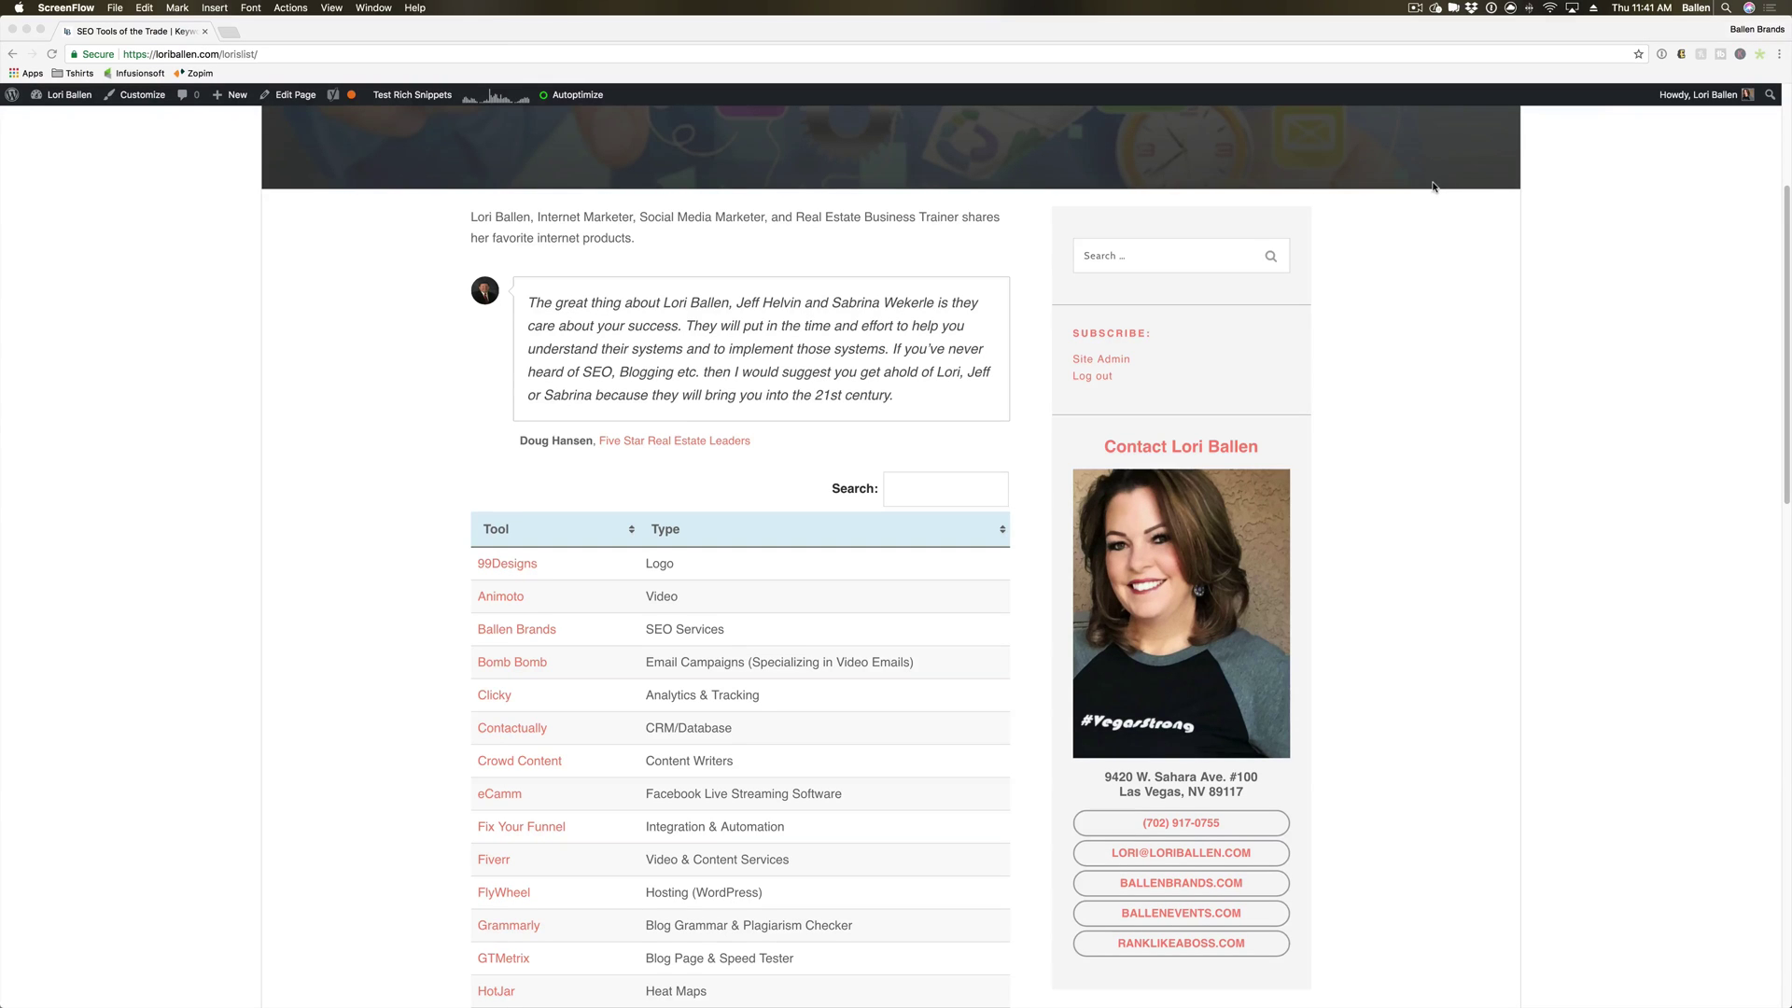
# Open clicky.com in a new tab from the Clicky link in the tools table.
pyautogui.scroll(-5, 419, 457)
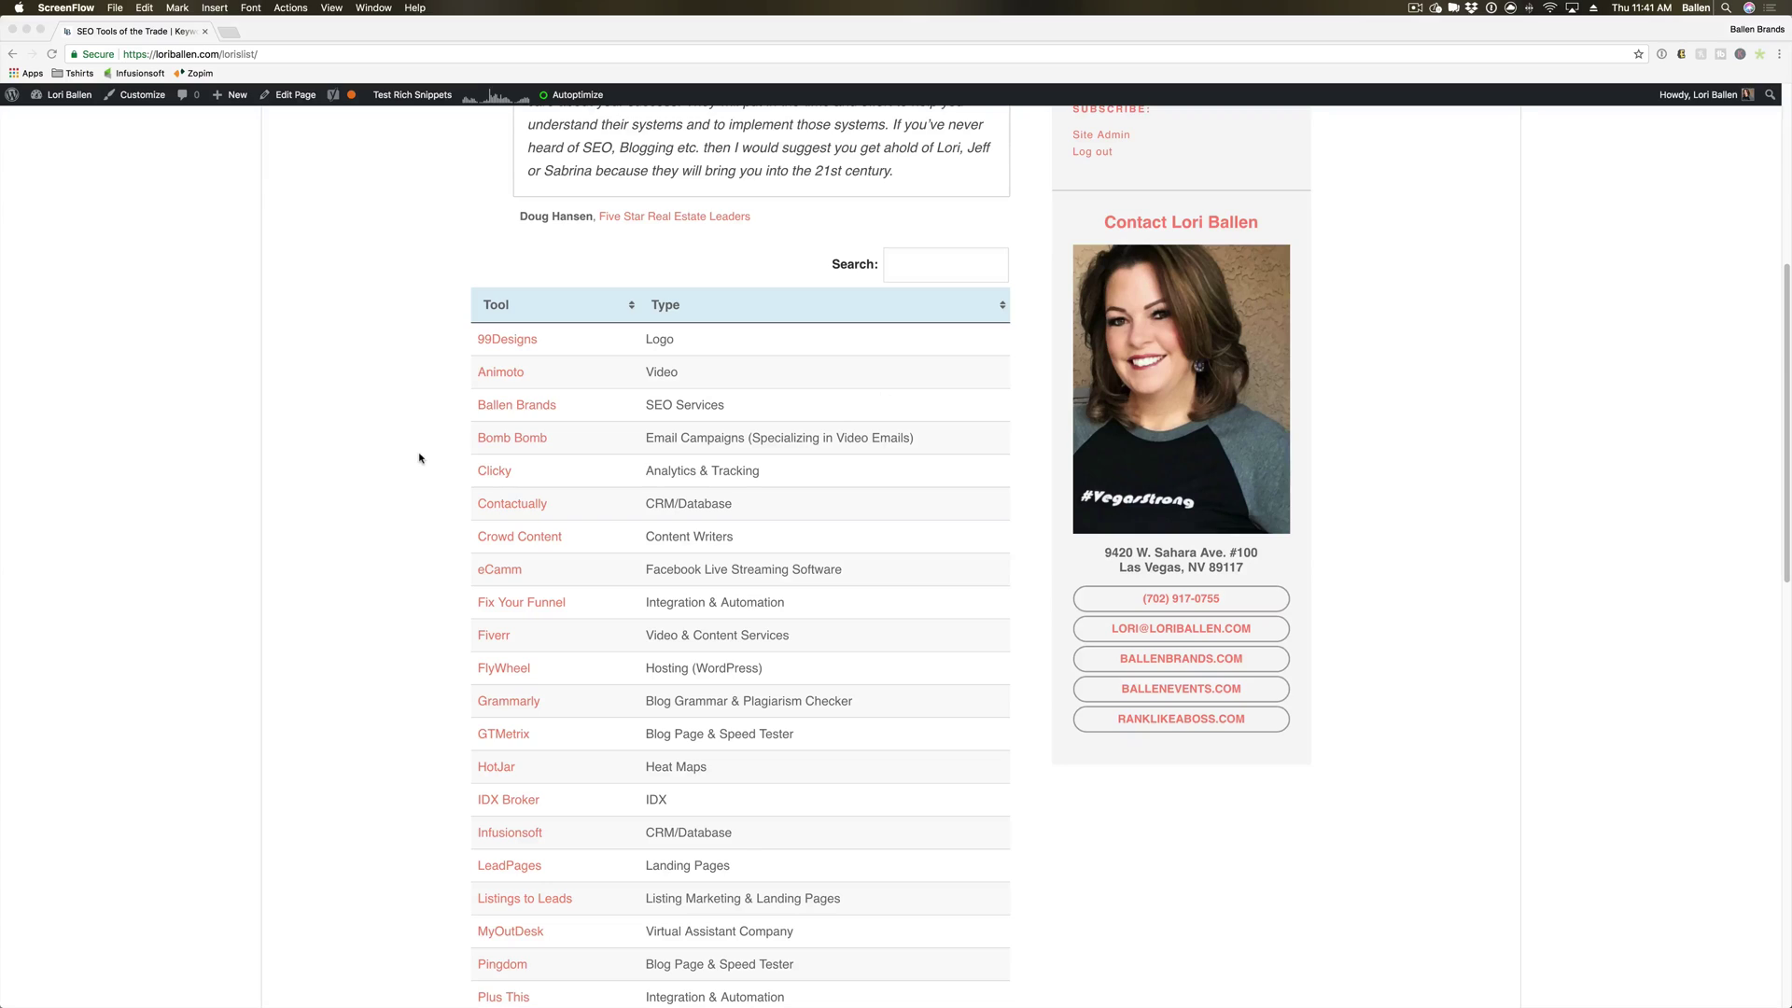
pyautogui.click(419, 457)
pyautogui.scroll(2, 419, 457)
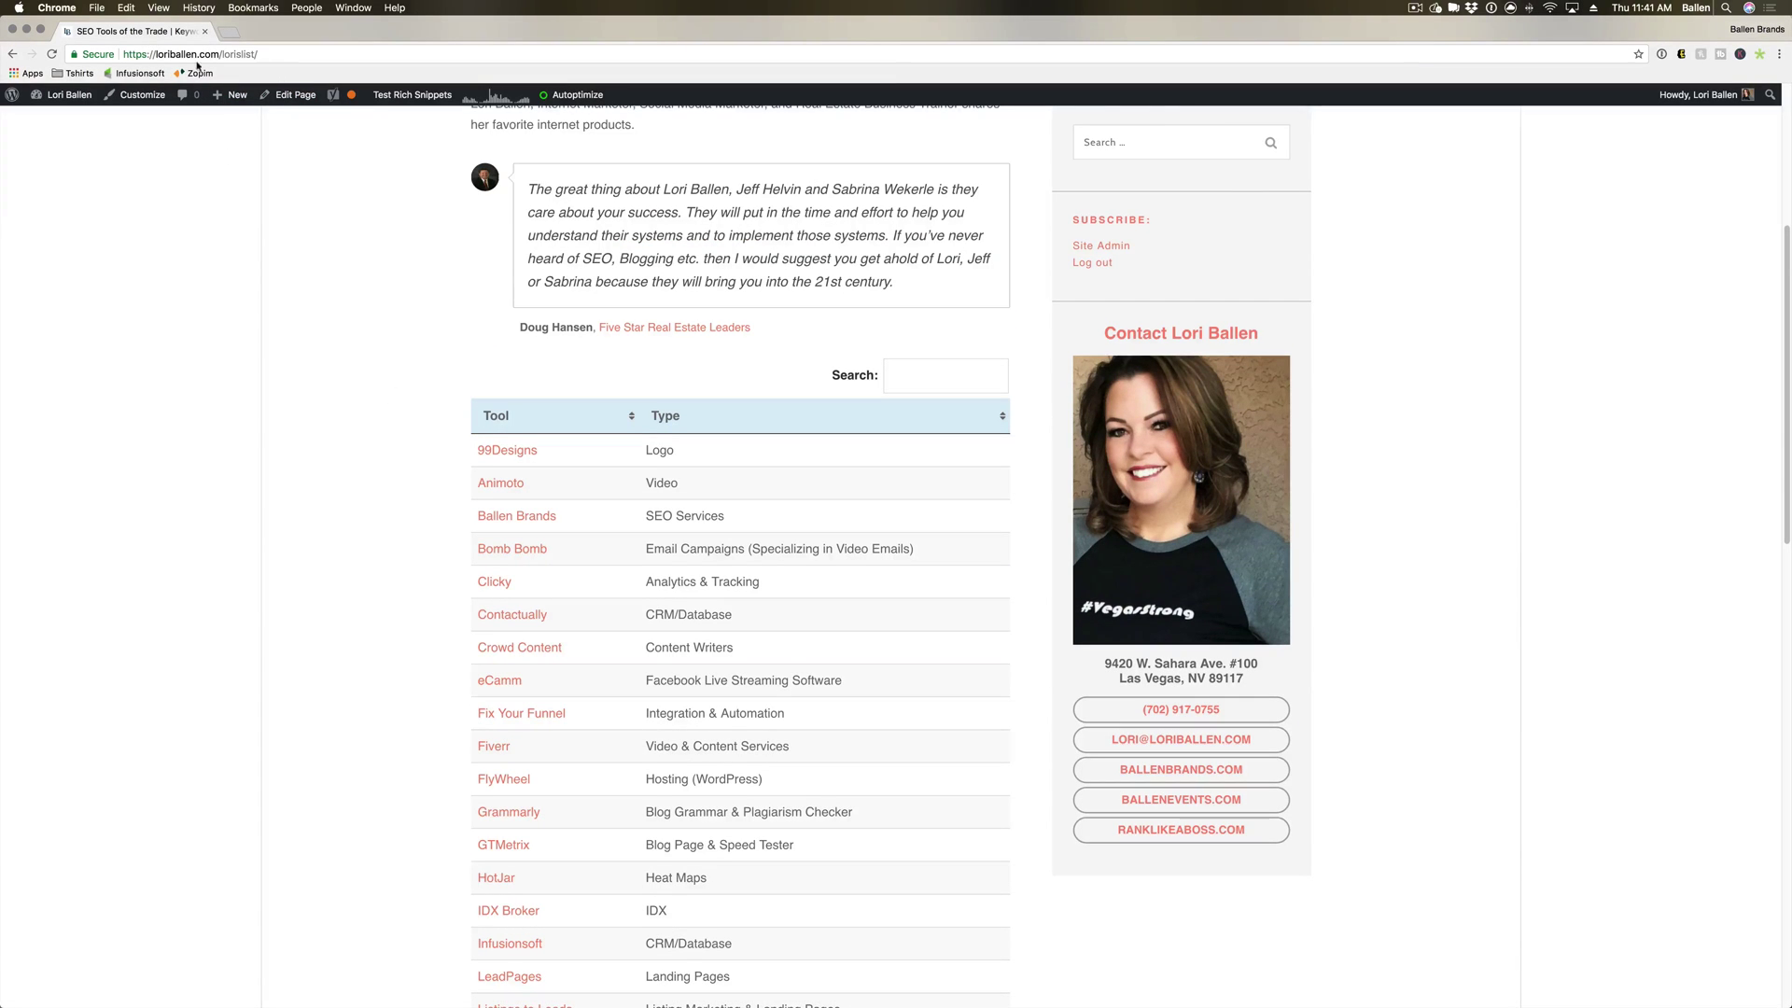
pyautogui.moveTo(137, 54); pyautogui.dragTo(256, 52)
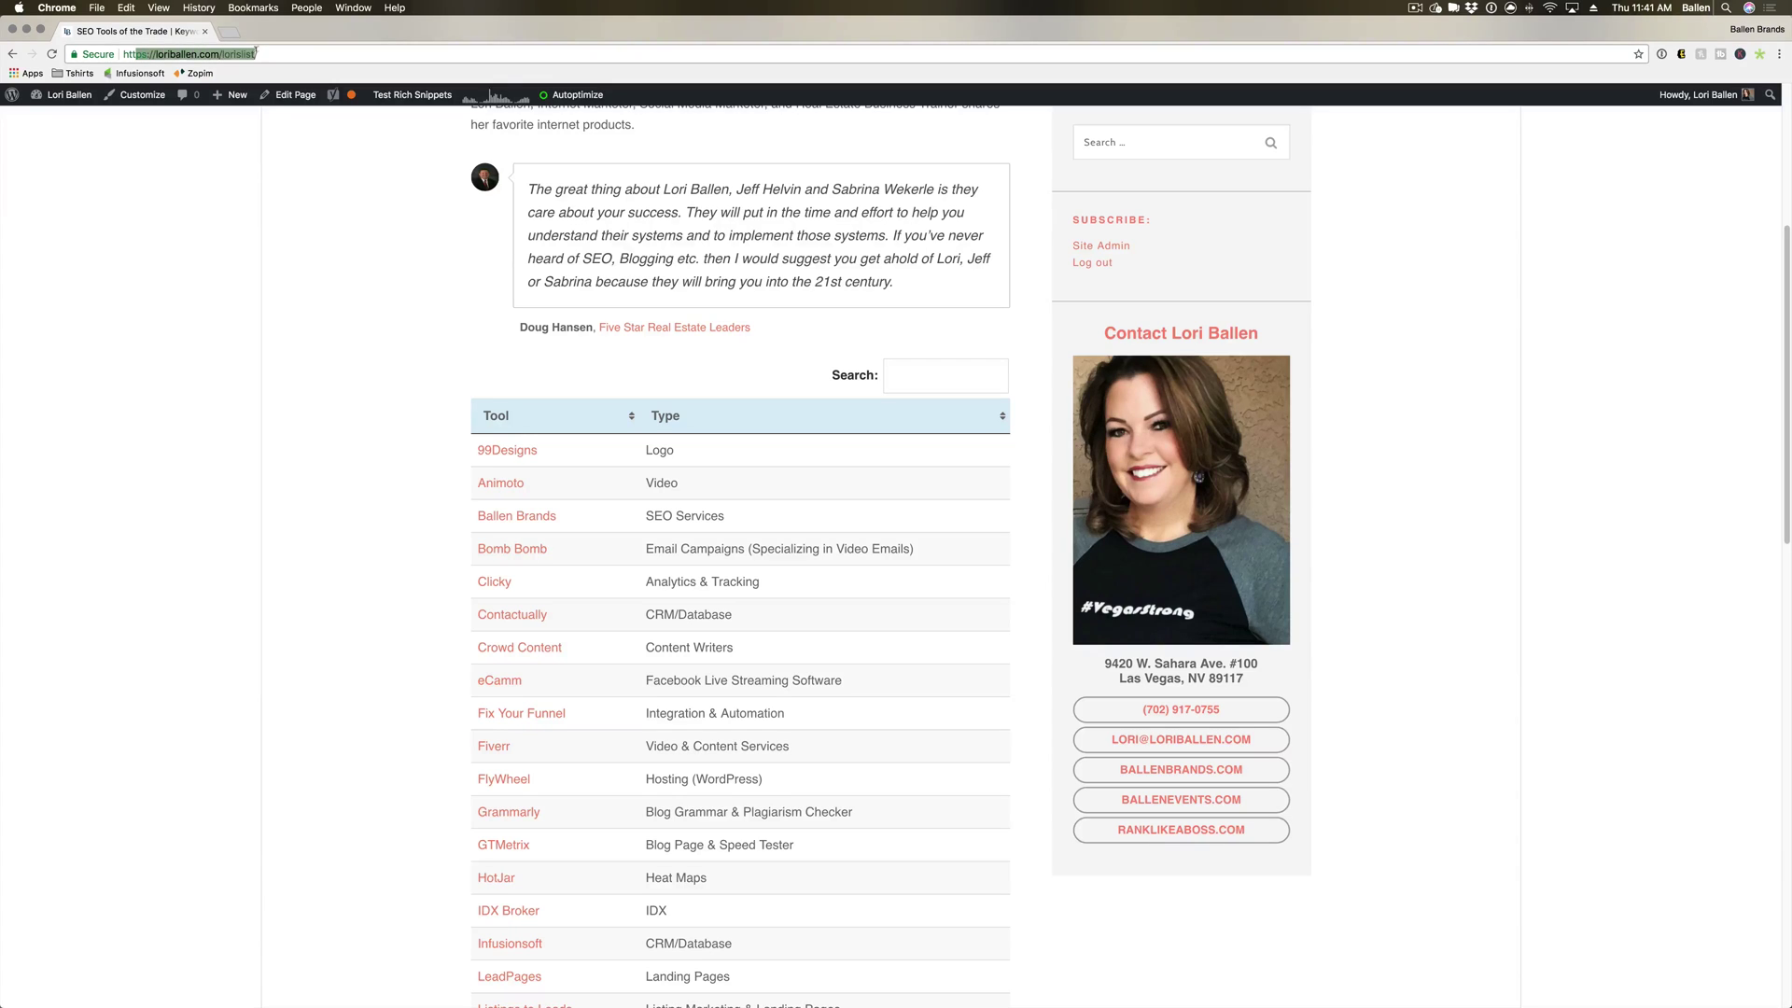
pyautogui.click(323, 254)
pyautogui.scroll(-1, 327, 270)
pyautogui.scroll(-1, 327, 270)
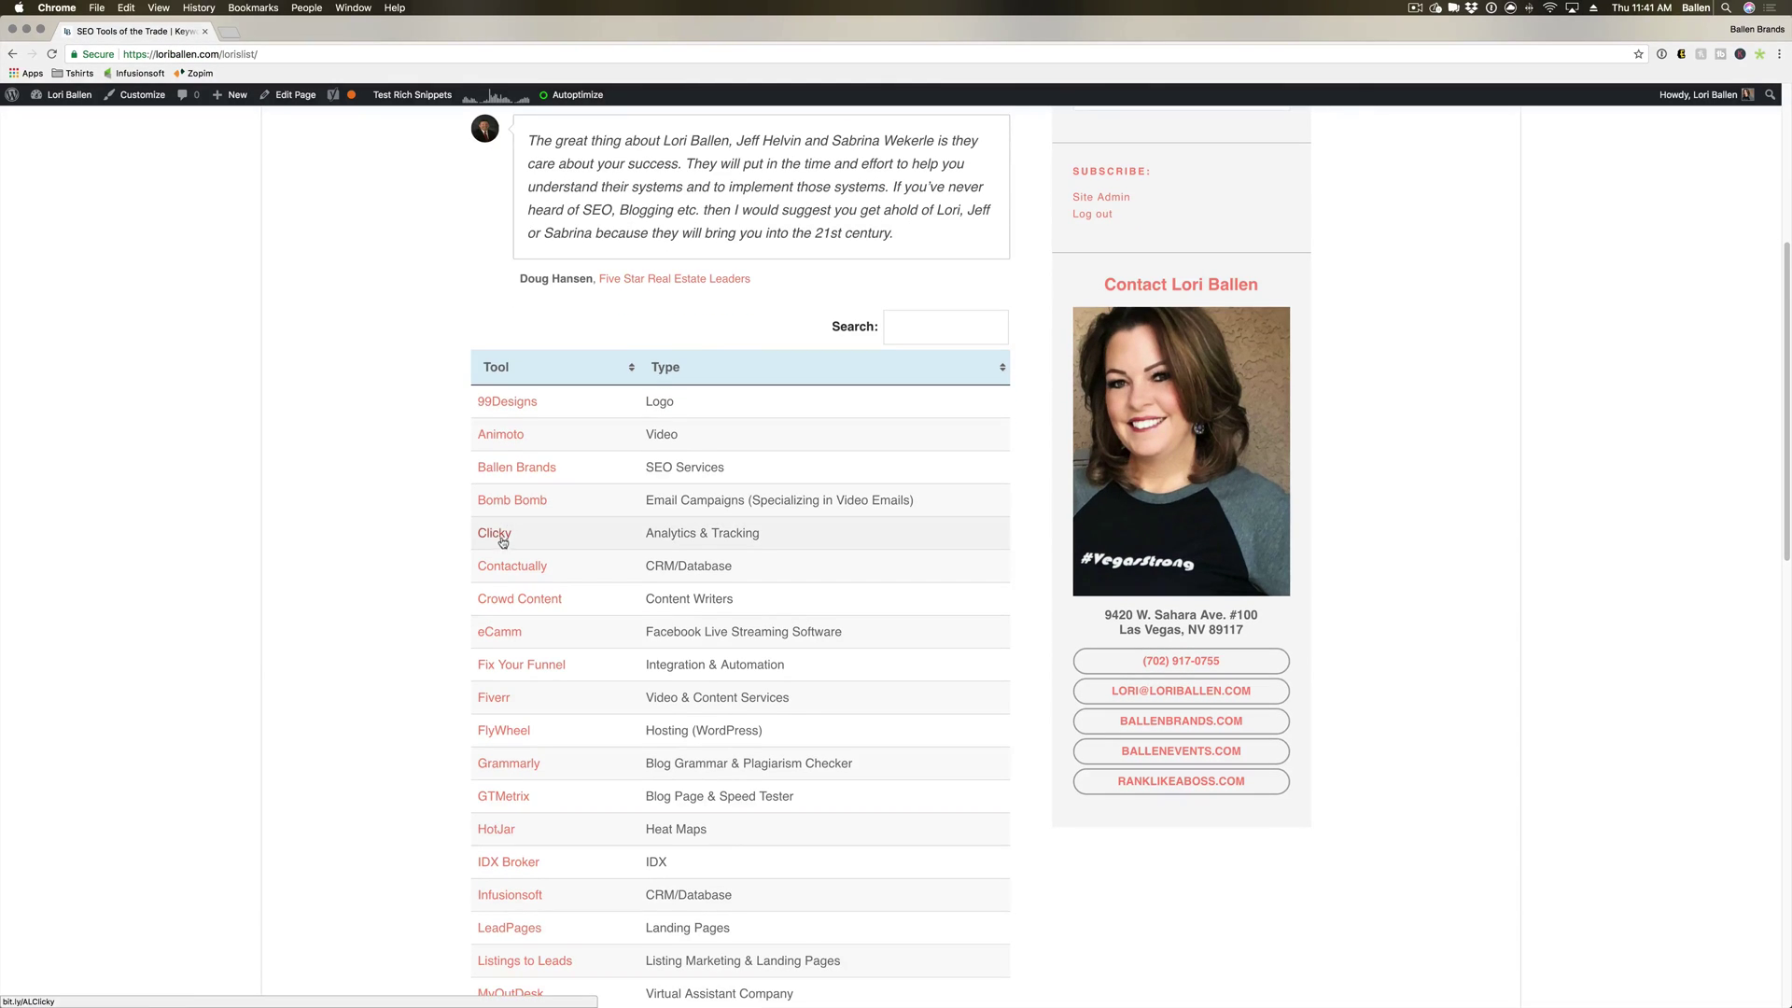
pyautogui.scroll(-4, 541, 975)
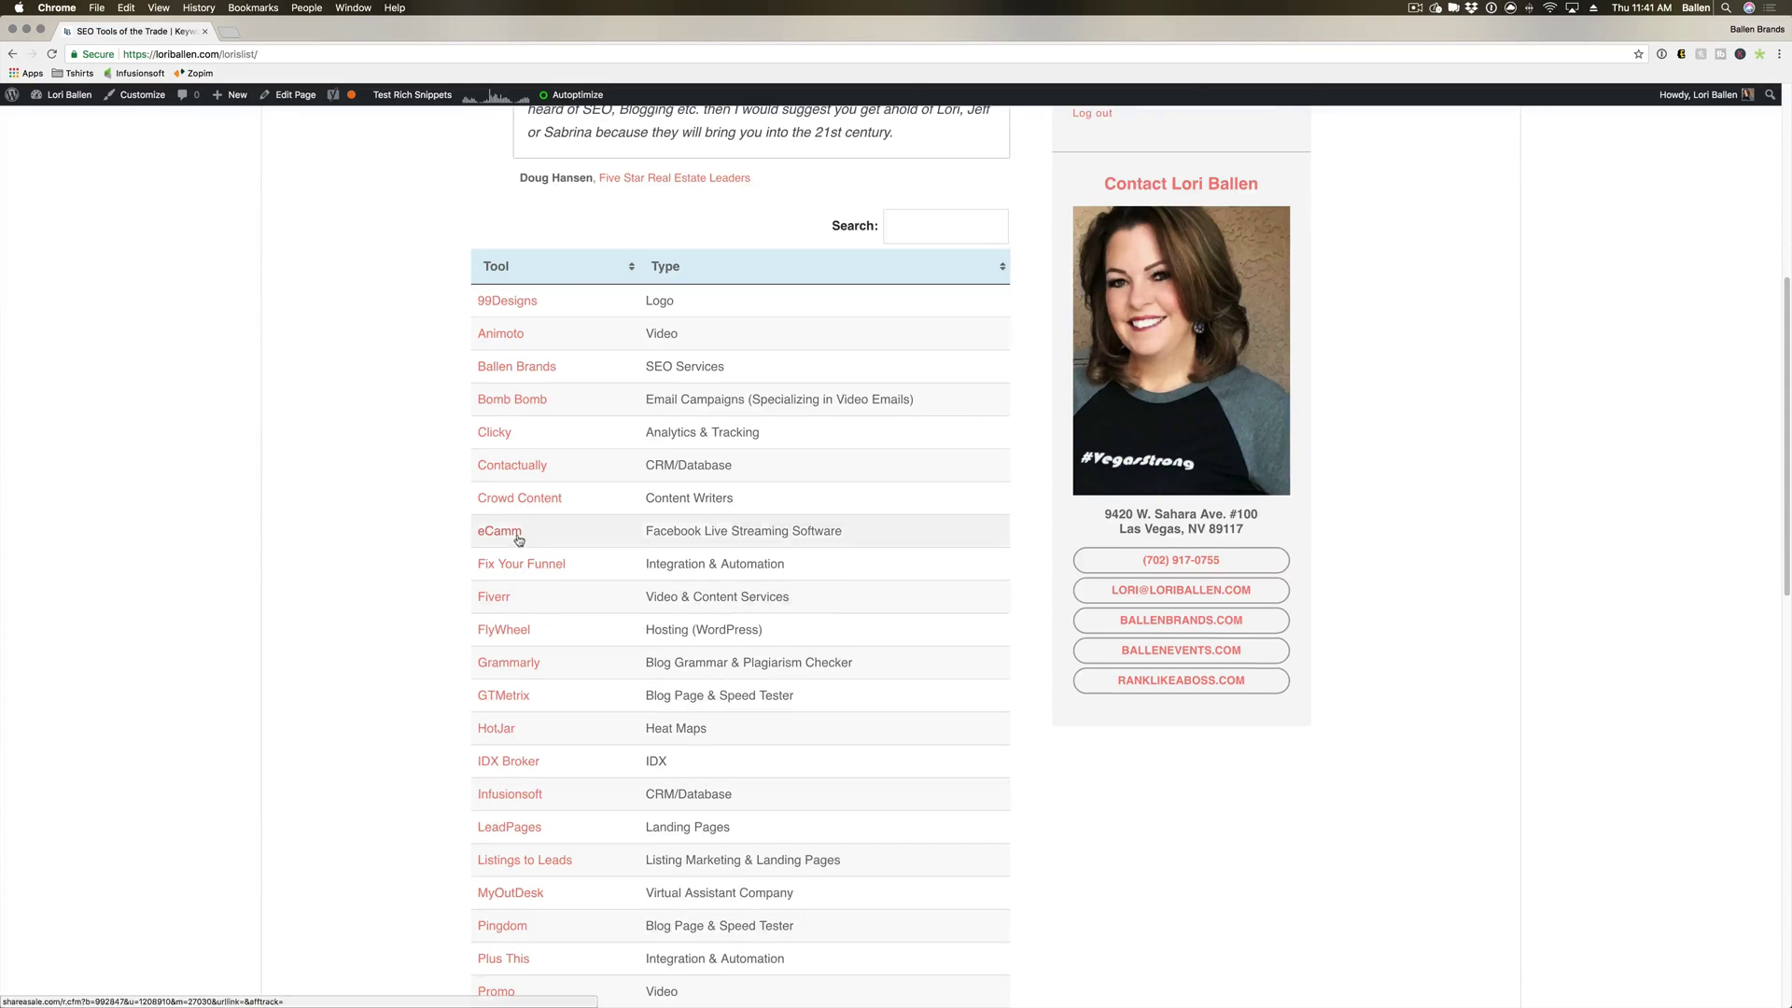
pyautogui.click(492, 435)
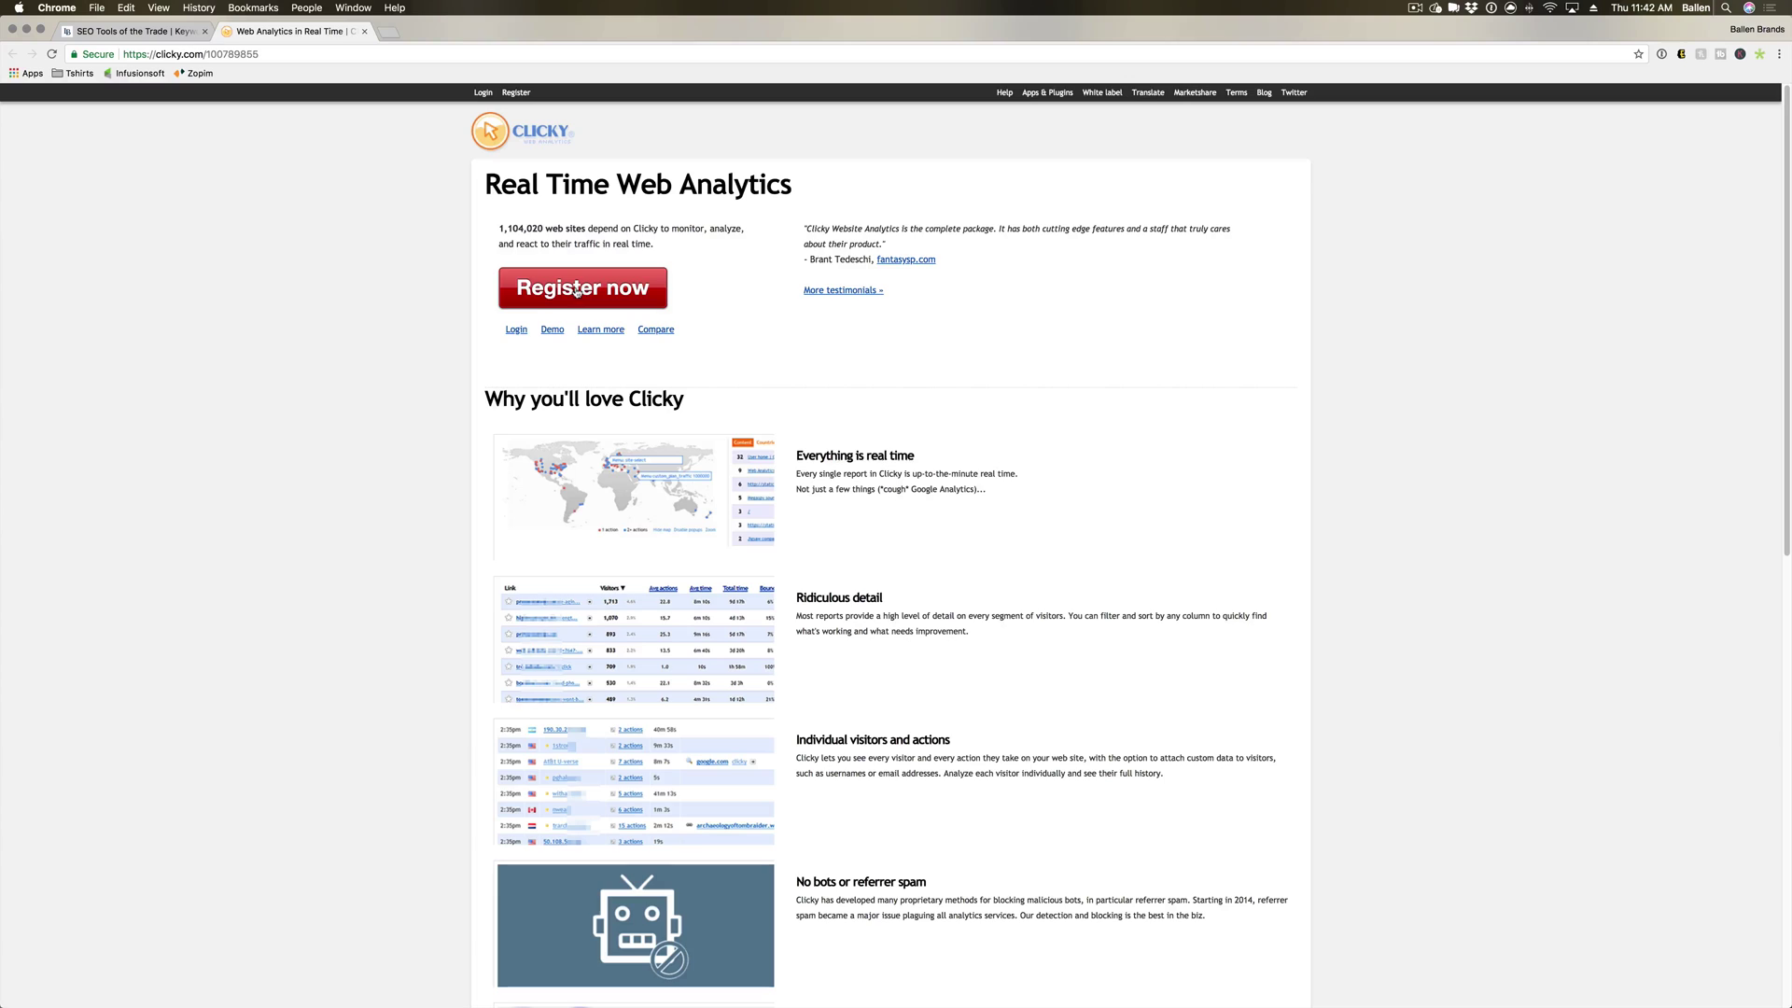
# Start a new Clicky account with the red Register now button.
pyautogui.click(552, 293)
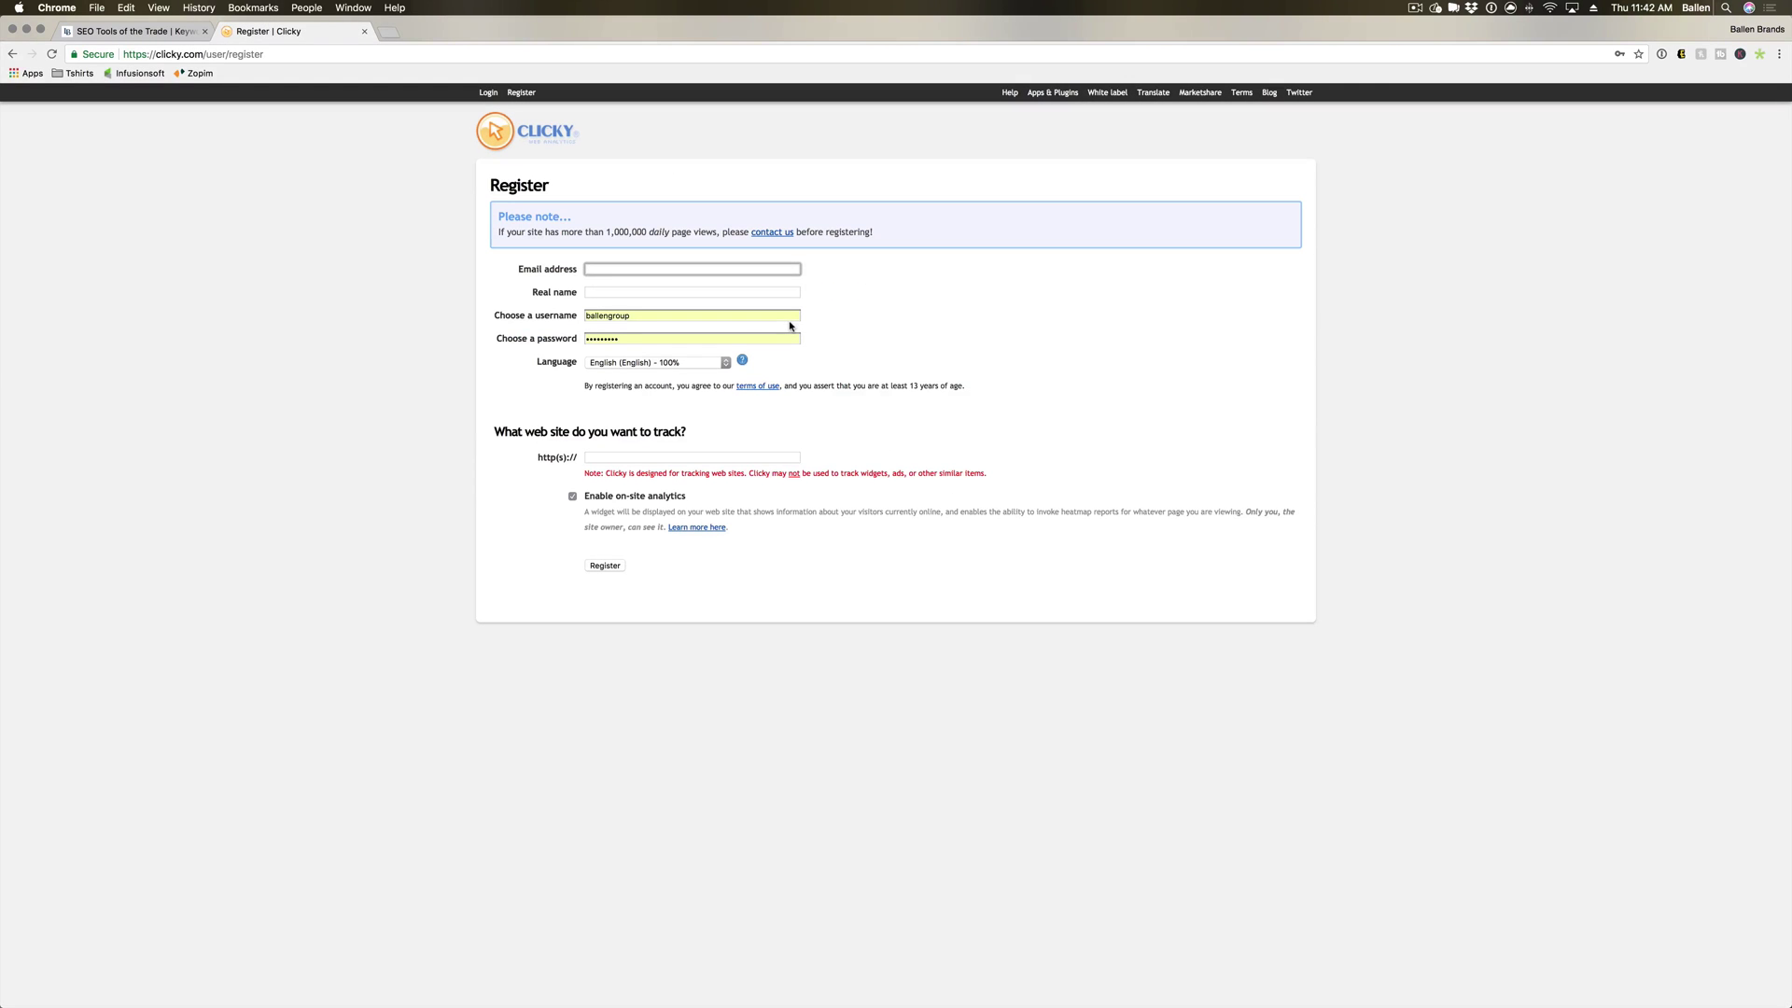
# Clear the autofilled username and password from the registration form.
pyautogui.click(632, 315)
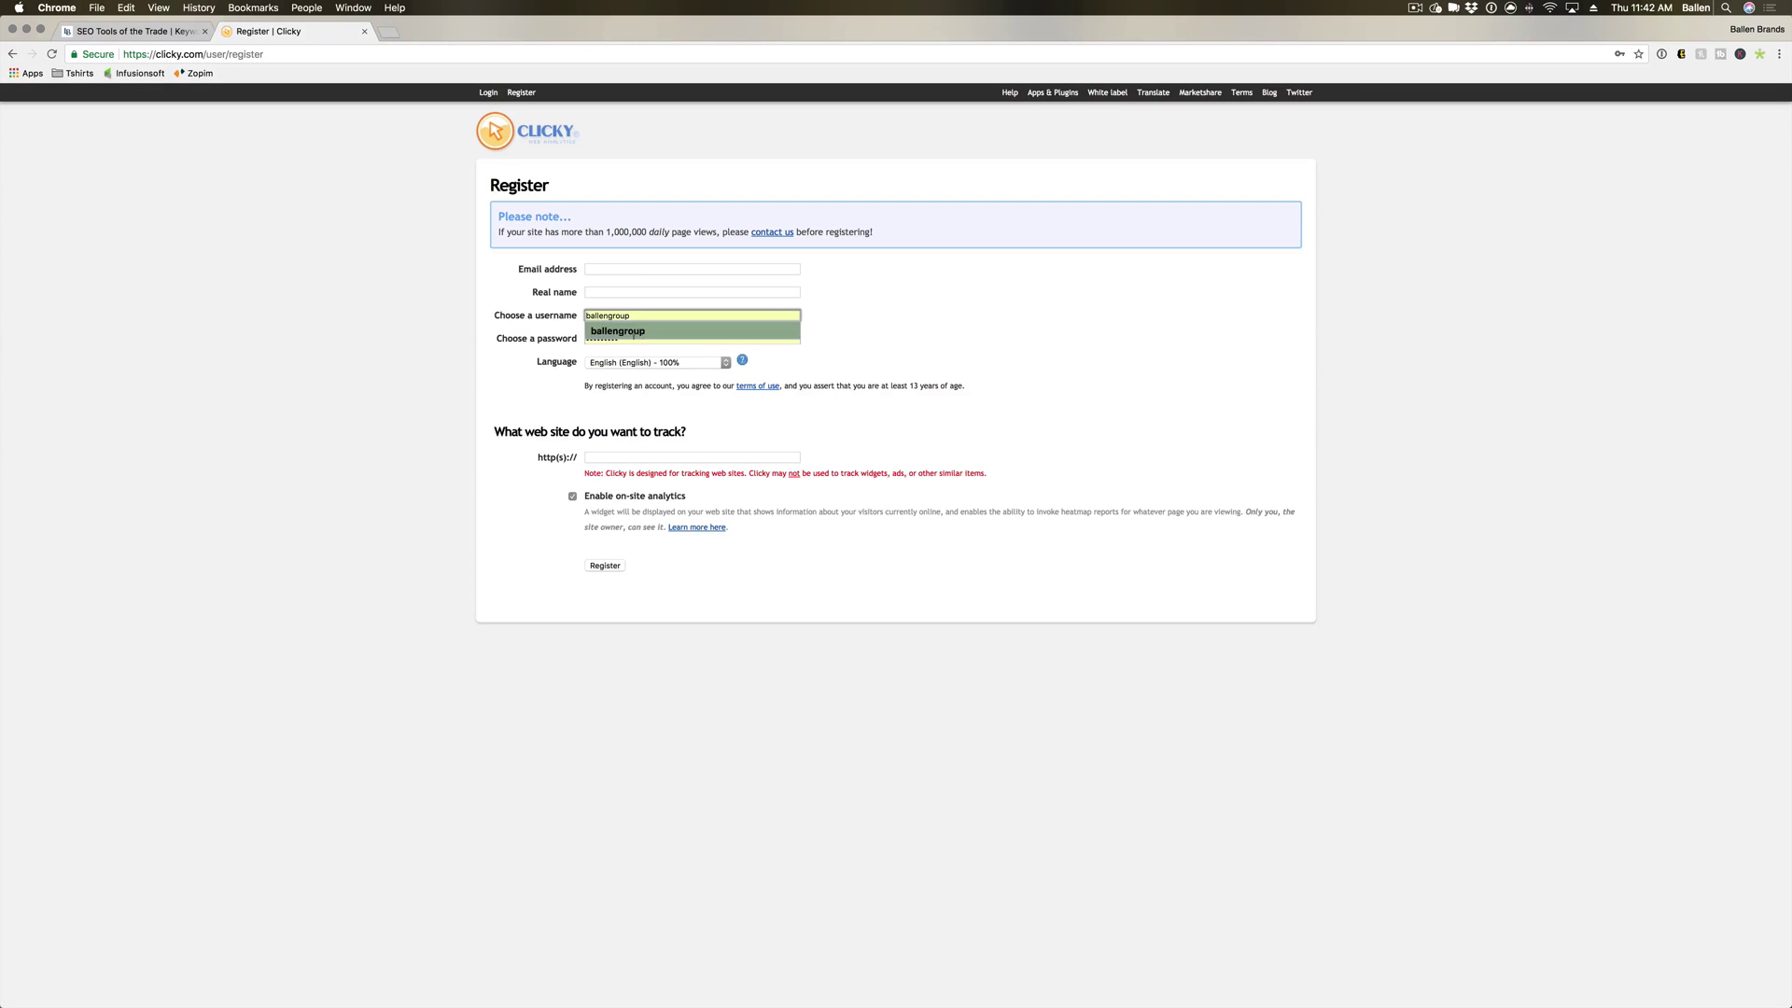
pyautogui.moveTo(681, 319); pyautogui.dragTo(585, 316)
pyautogui.press('BackSpace')
pyautogui.click(602, 337)
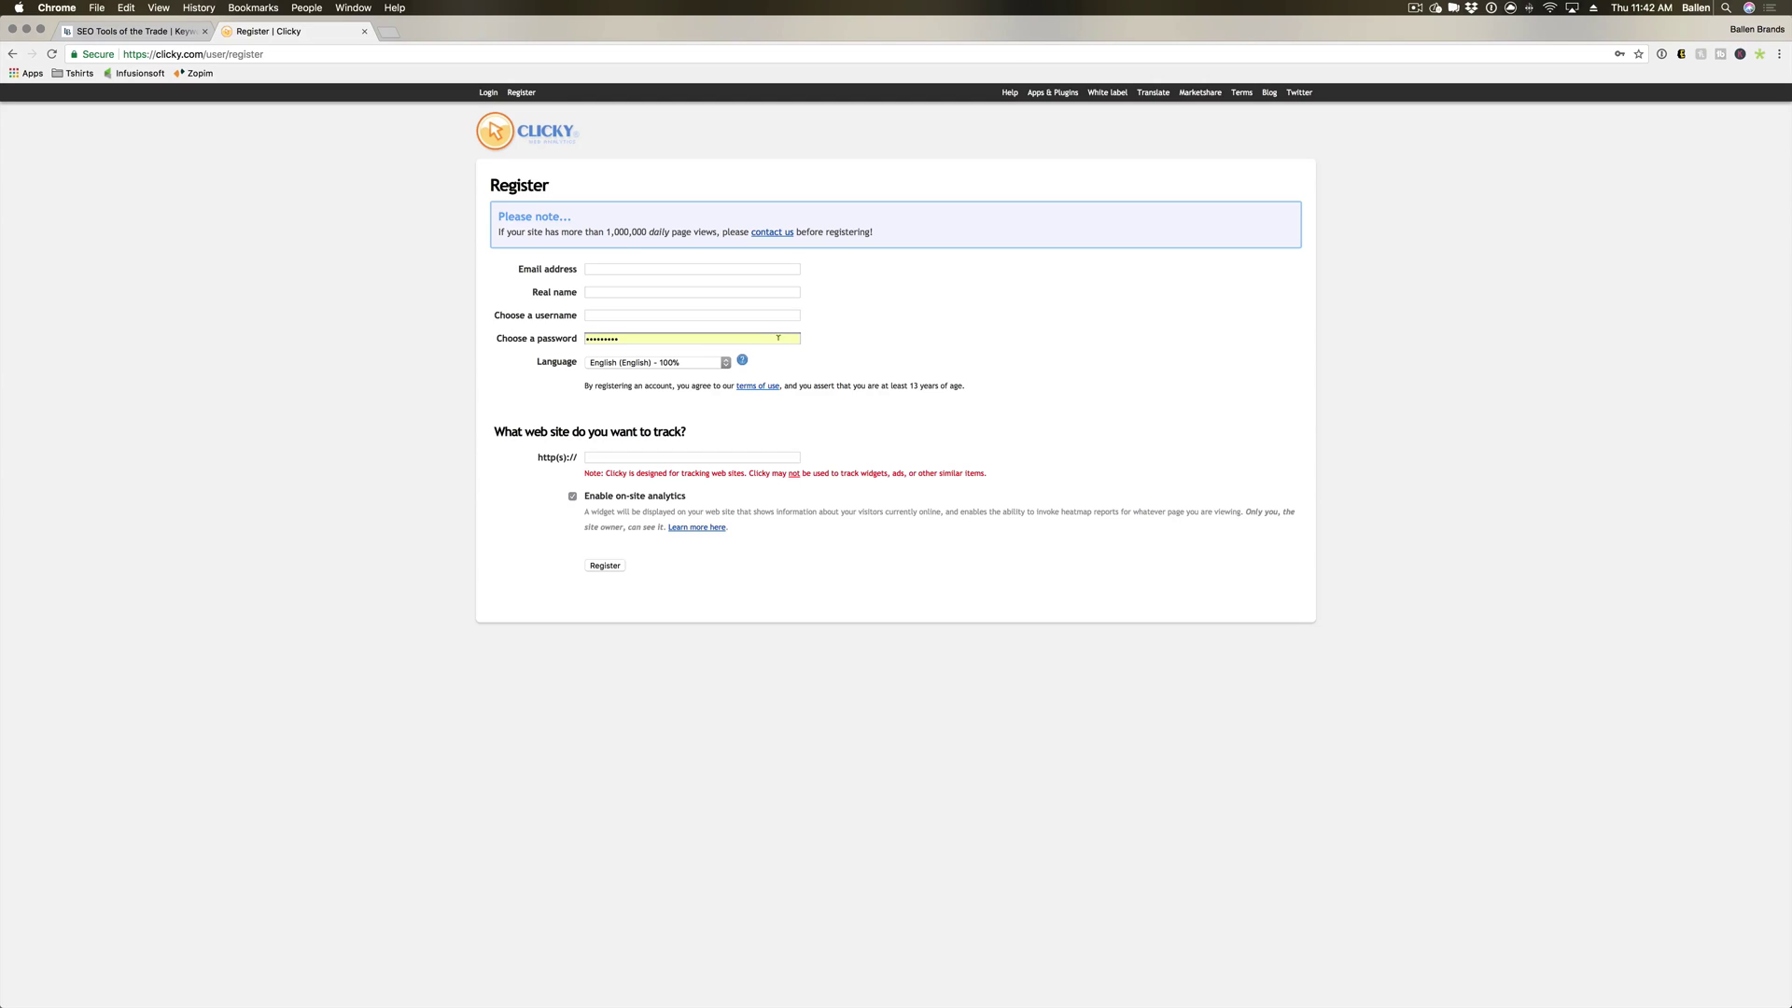
pyautogui.press('BackSpace')
# Fill in the account's e-mail address, real name, chosen username and password.
pyautogui.click(701, 269)
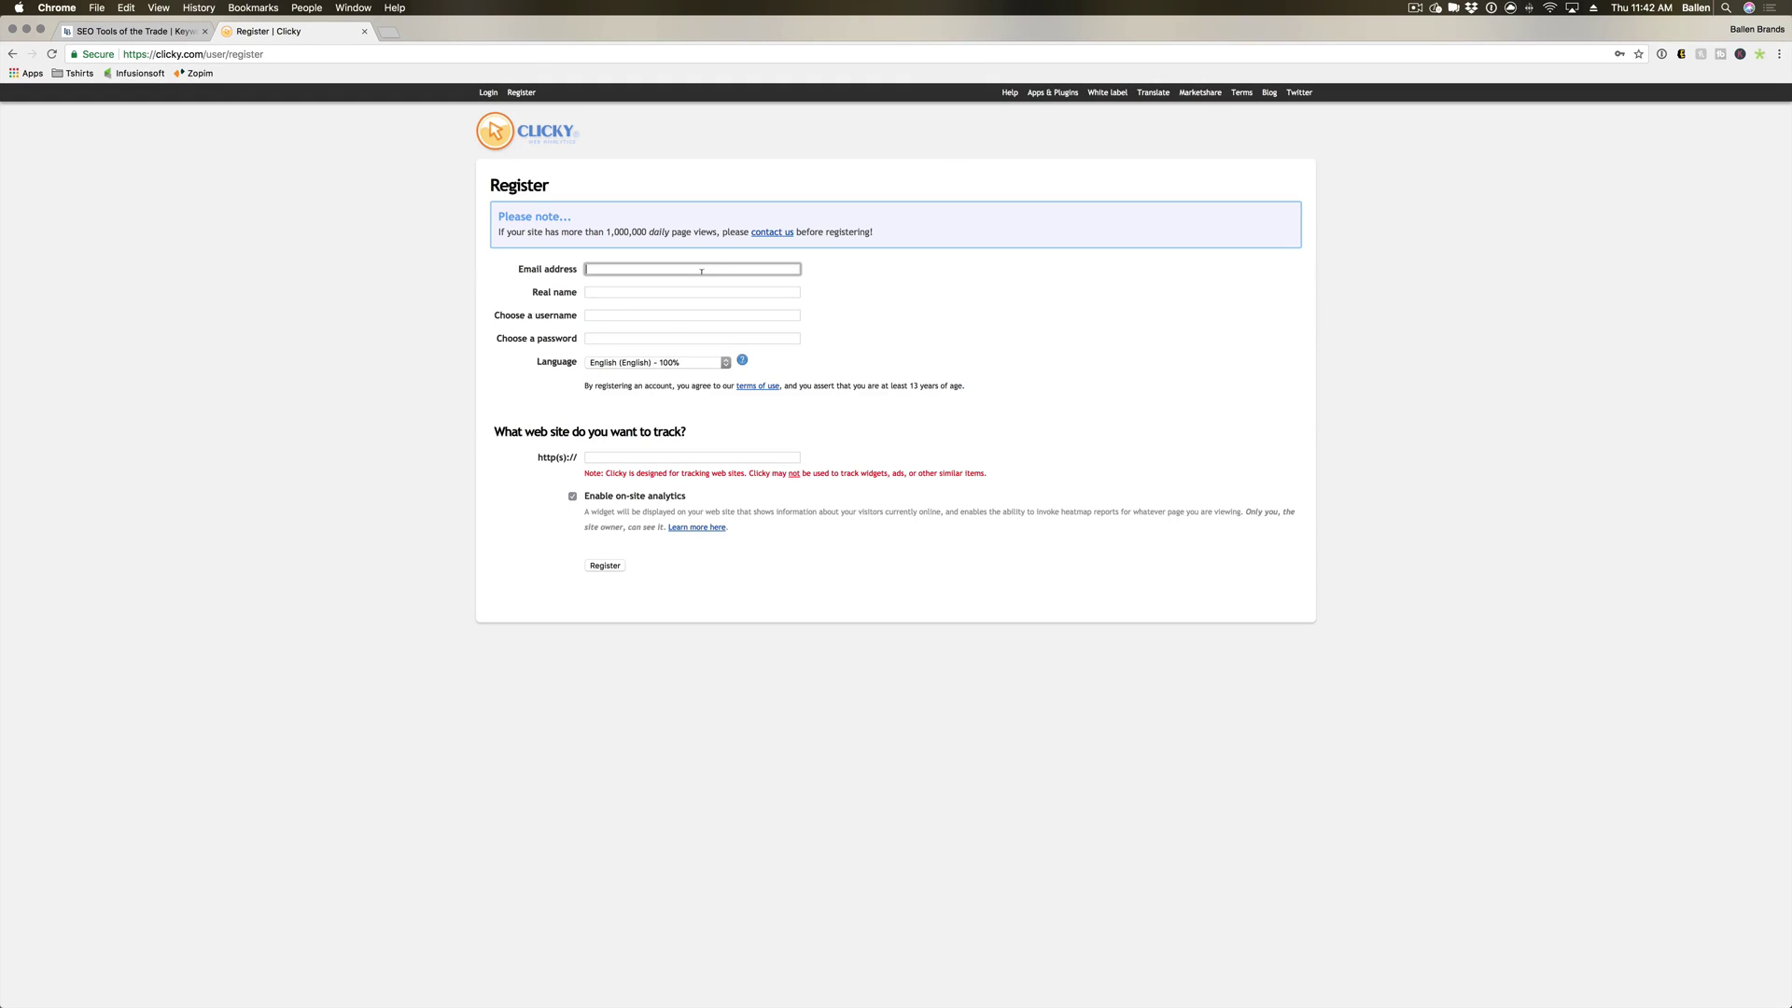
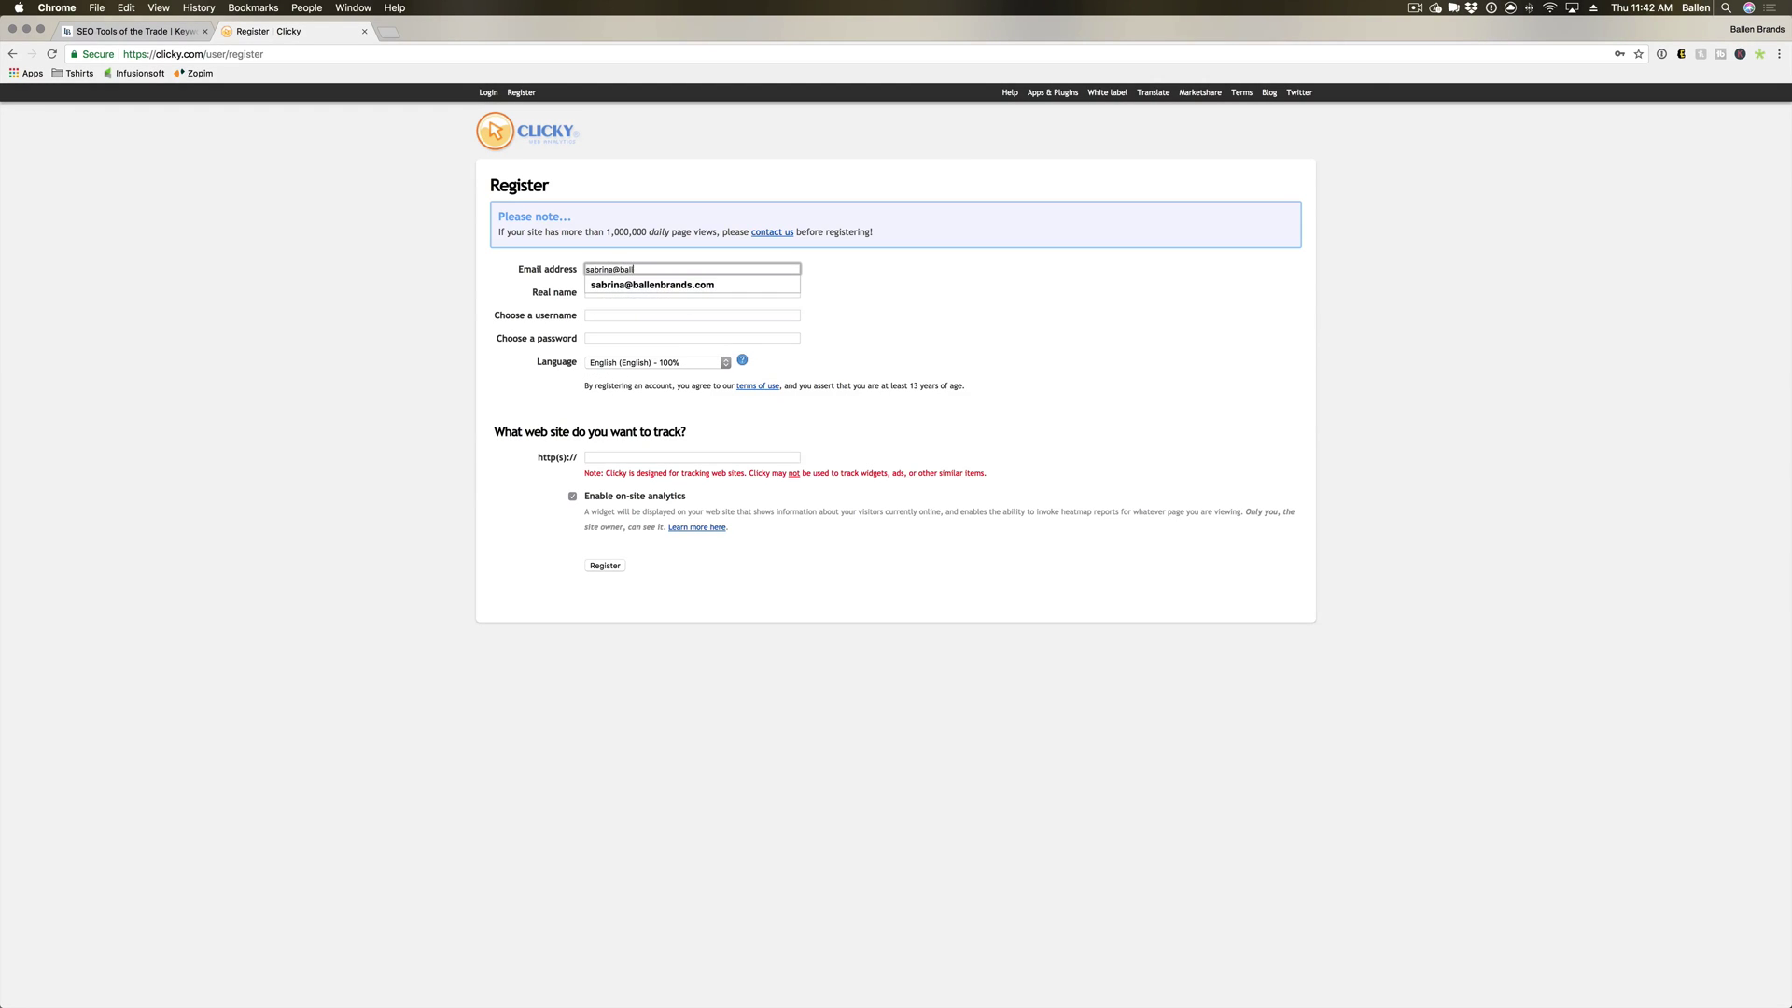
pyautogui.press('Down')
pyautogui.press('Tab')
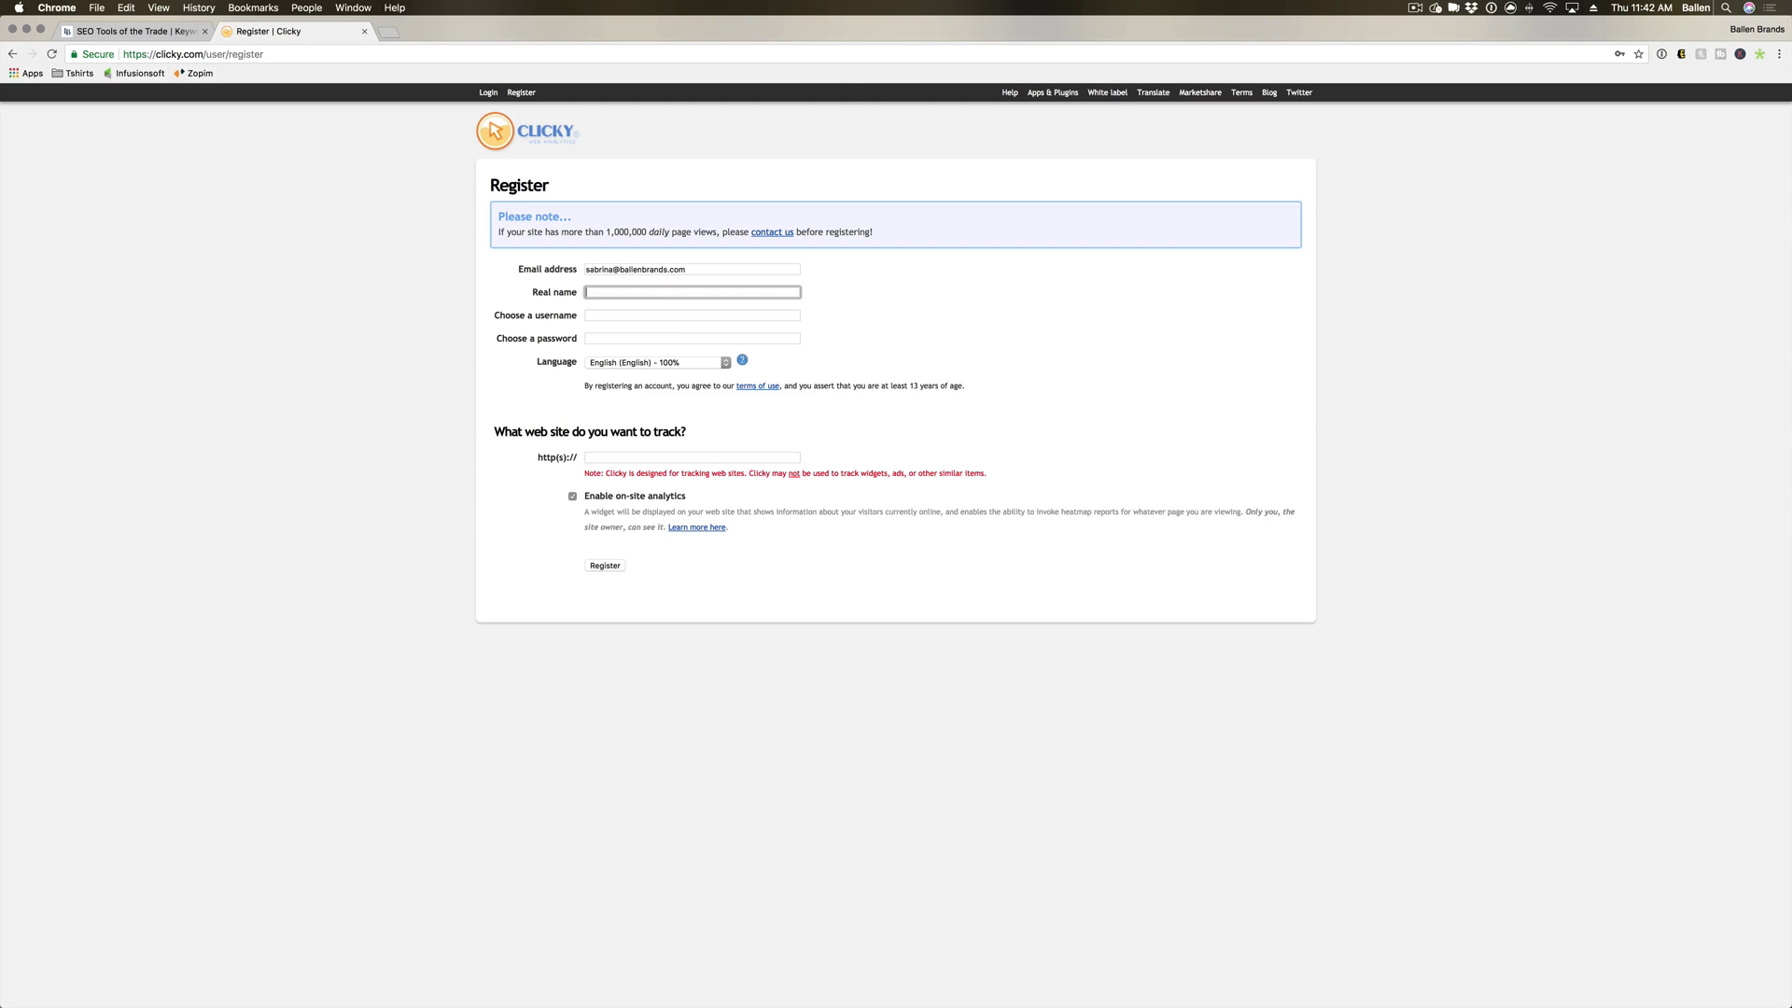
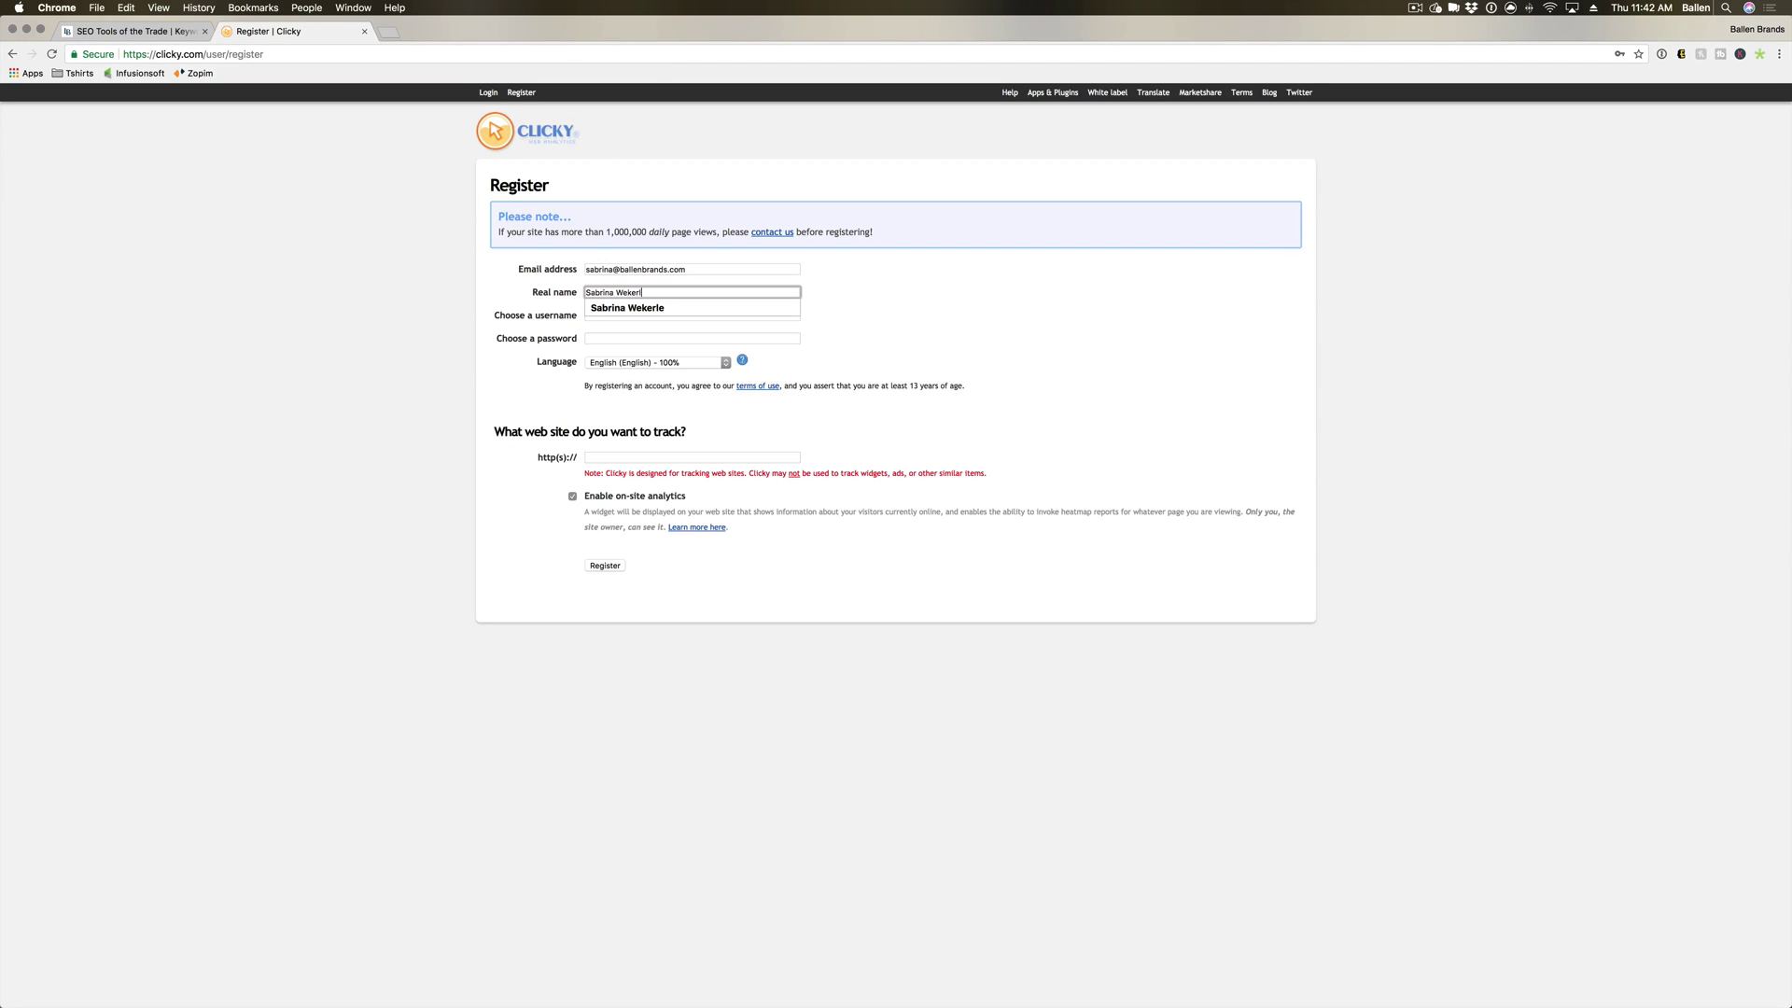
pyautogui.press('Tab')
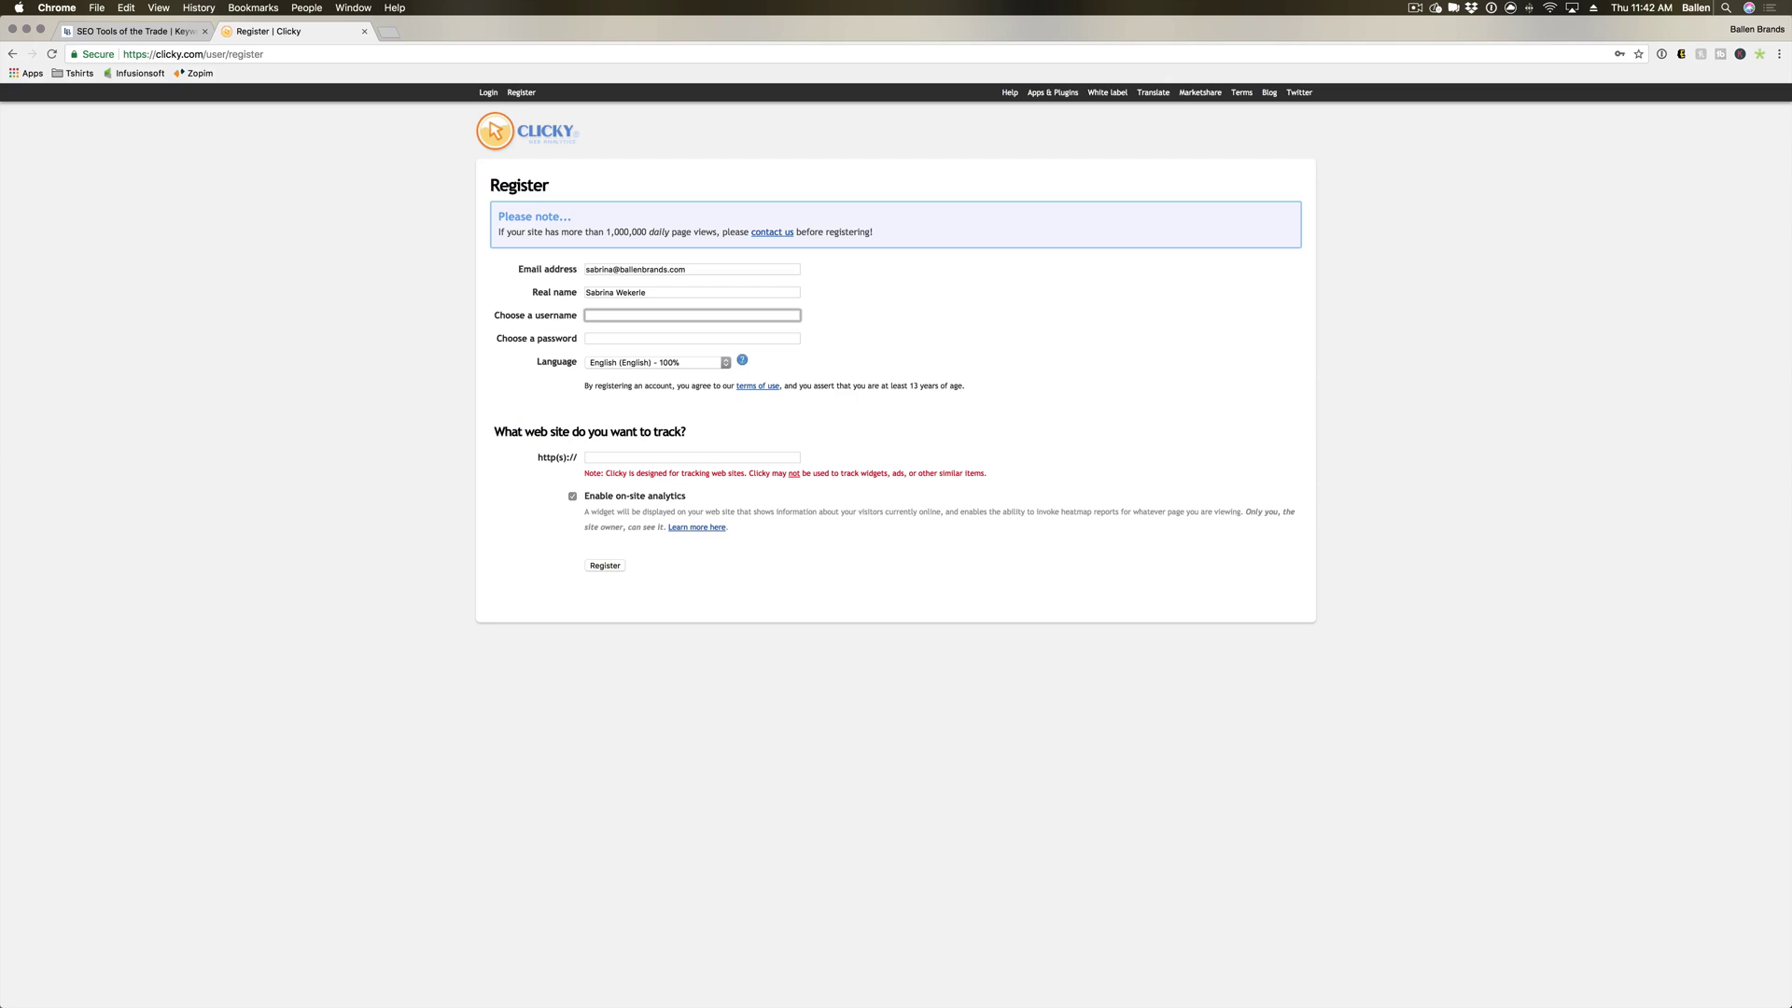
pyautogui.press('Tab')
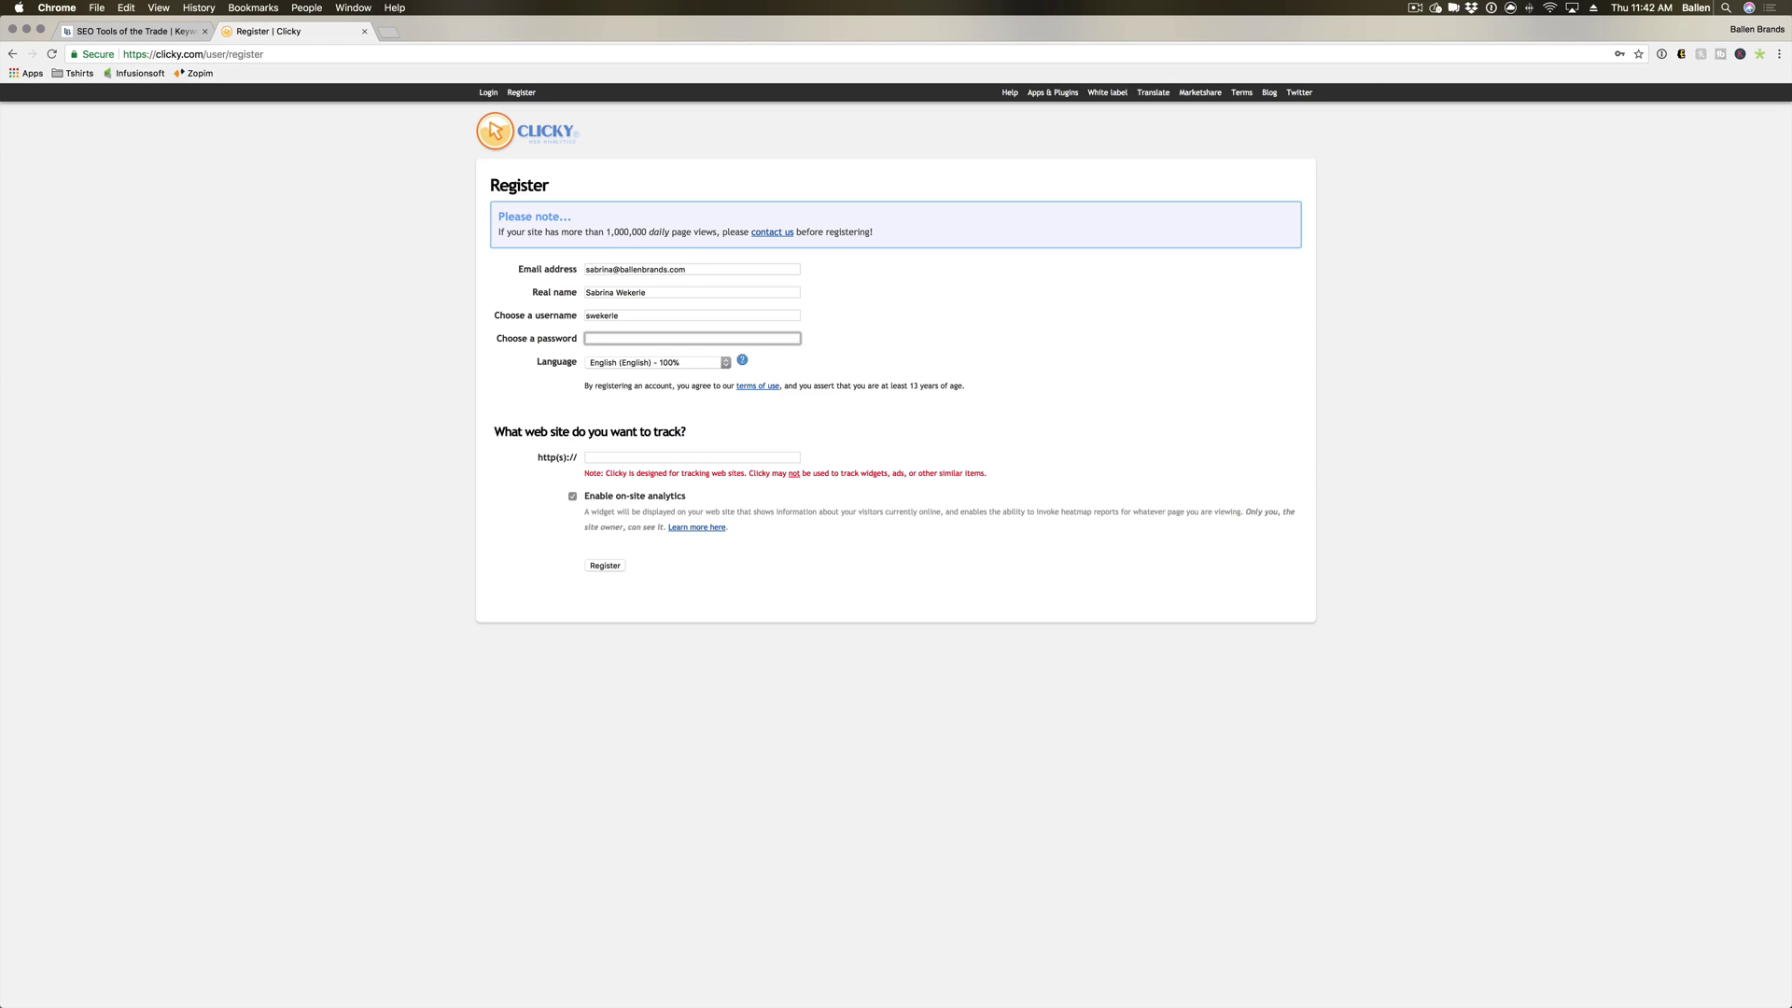
pyautogui.write('•••••')
# Keep English as the account language and toggle the on-site analytics option.
pyautogui.click(583, 359)
pyautogui.click(668, 369)
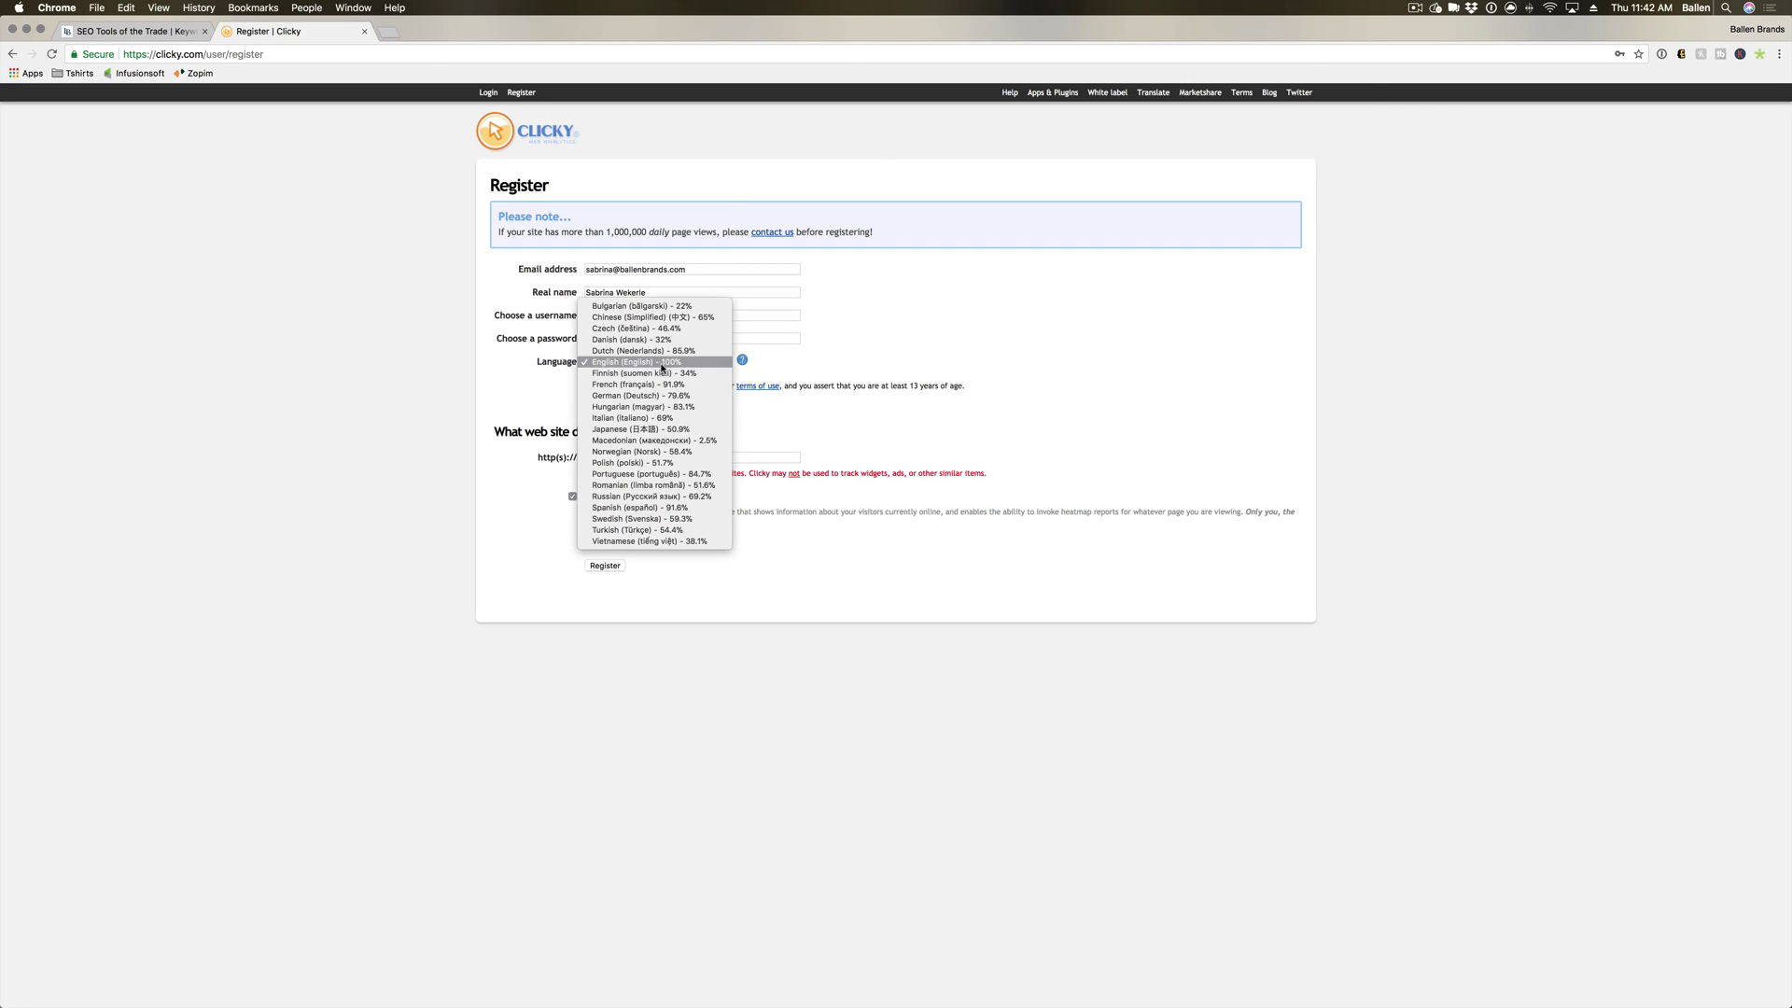
pyautogui.click(502, 396)
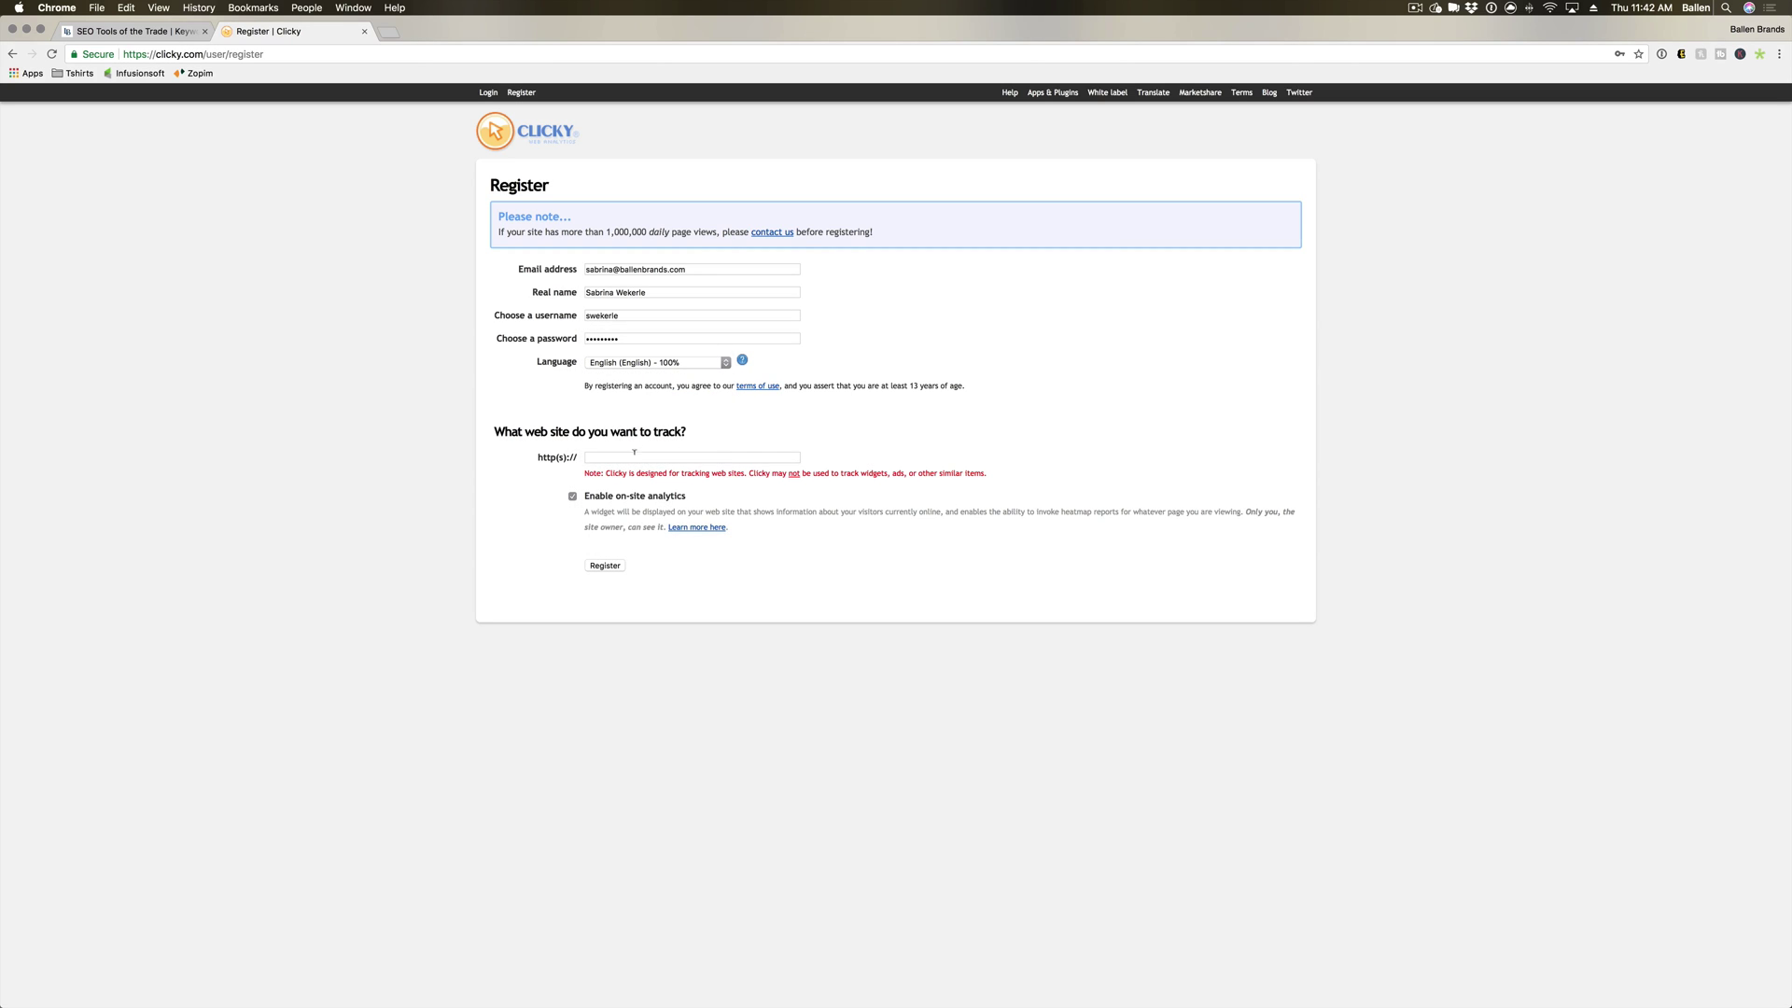
pyautogui.click(737, 458)
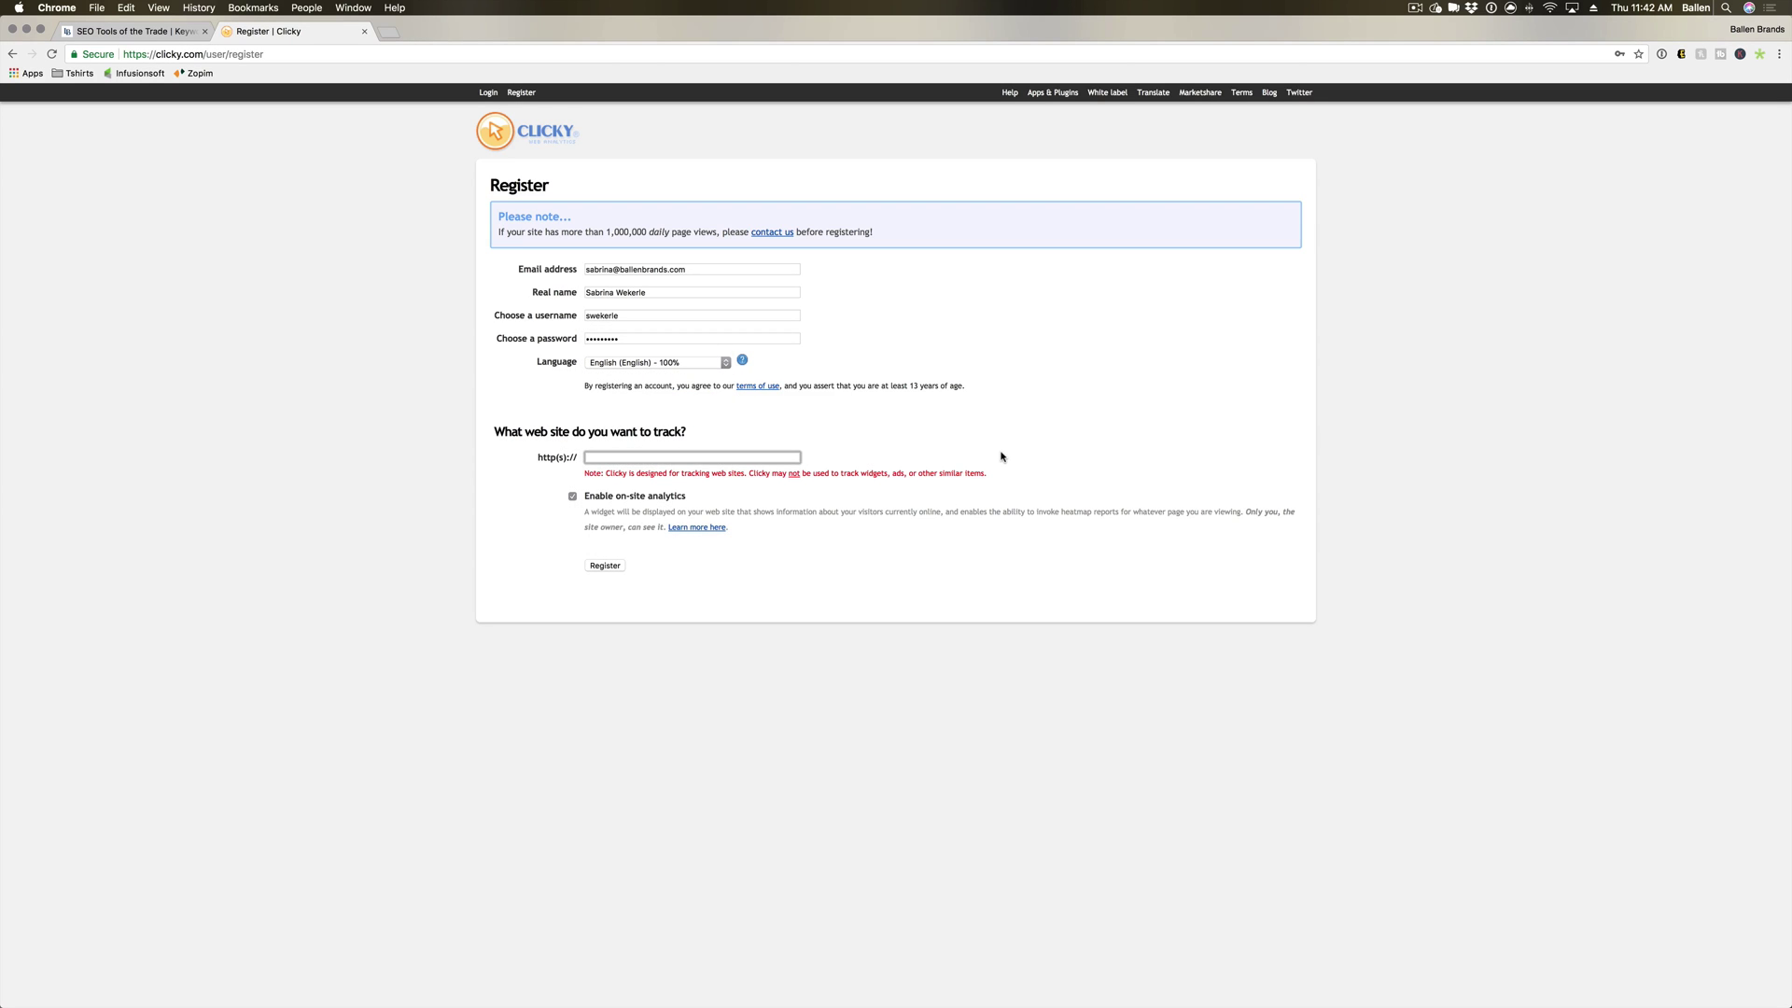
pyautogui.click(601, 530)
pyautogui.click(572, 498)
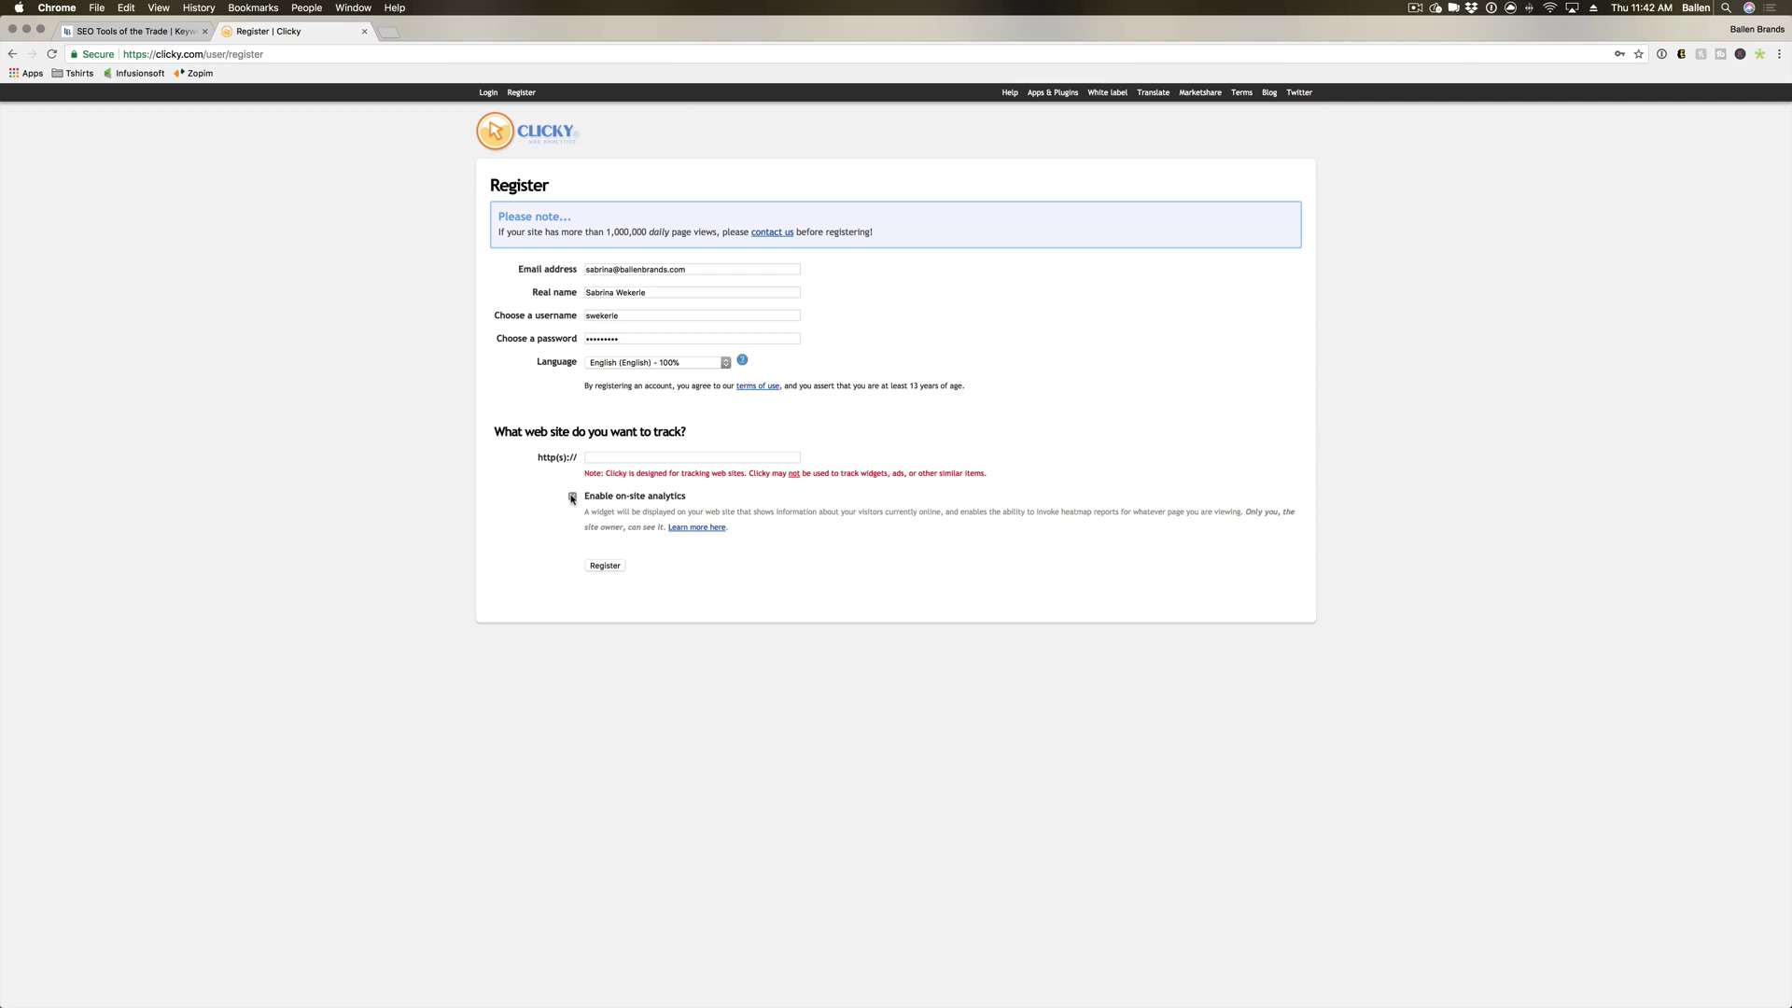
# Enter ballenbrands.com as the website to track and submit the registration.
pyautogui.click(641, 456)
pyautogui.write('ballenbrands.com/')
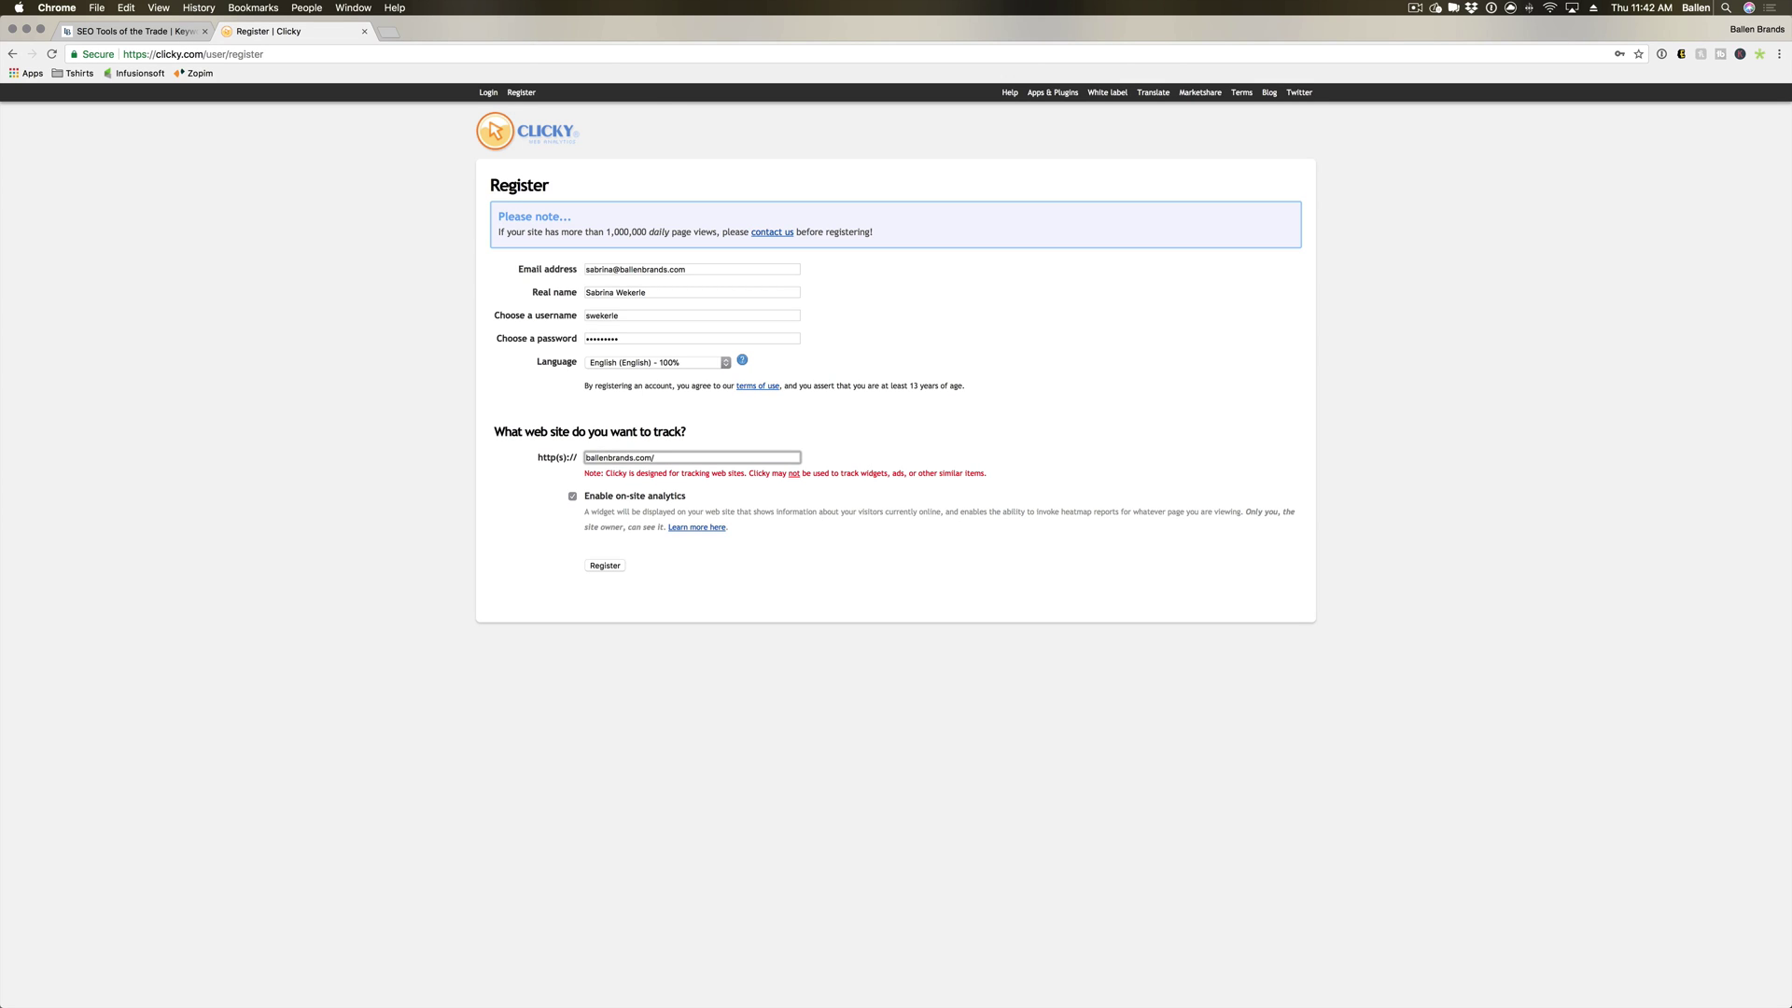
pyautogui.click(522, 465)
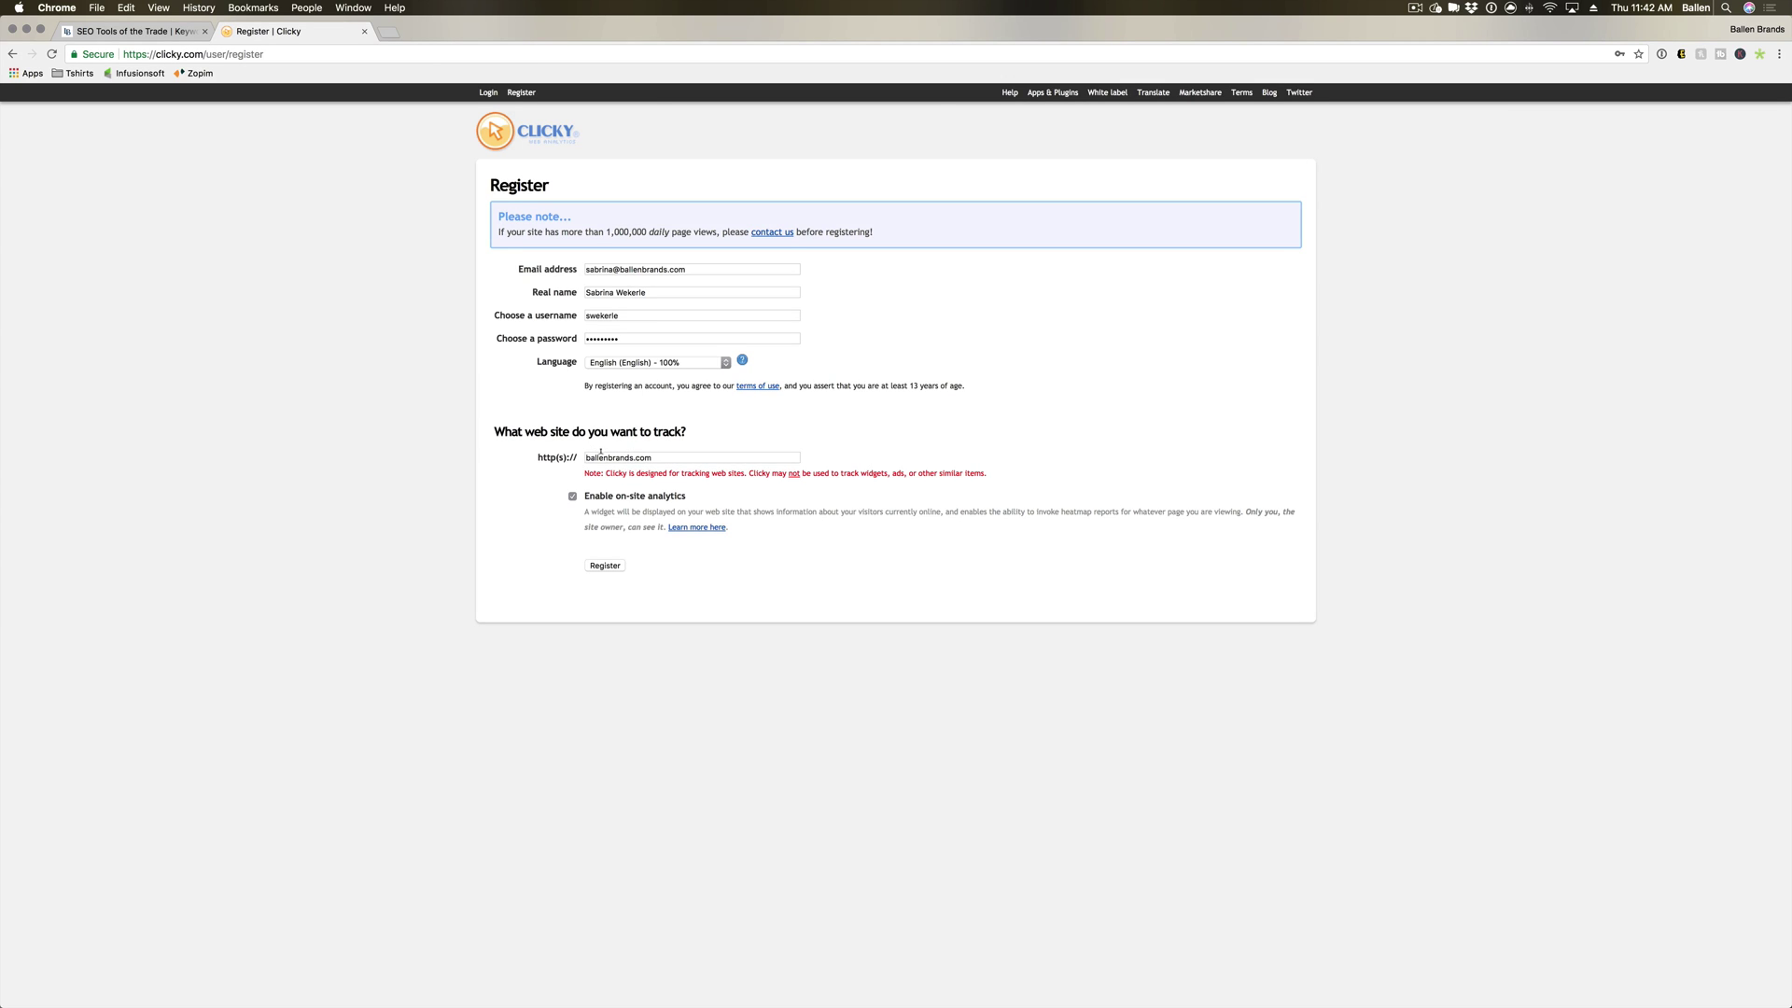
pyautogui.click(610, 566)
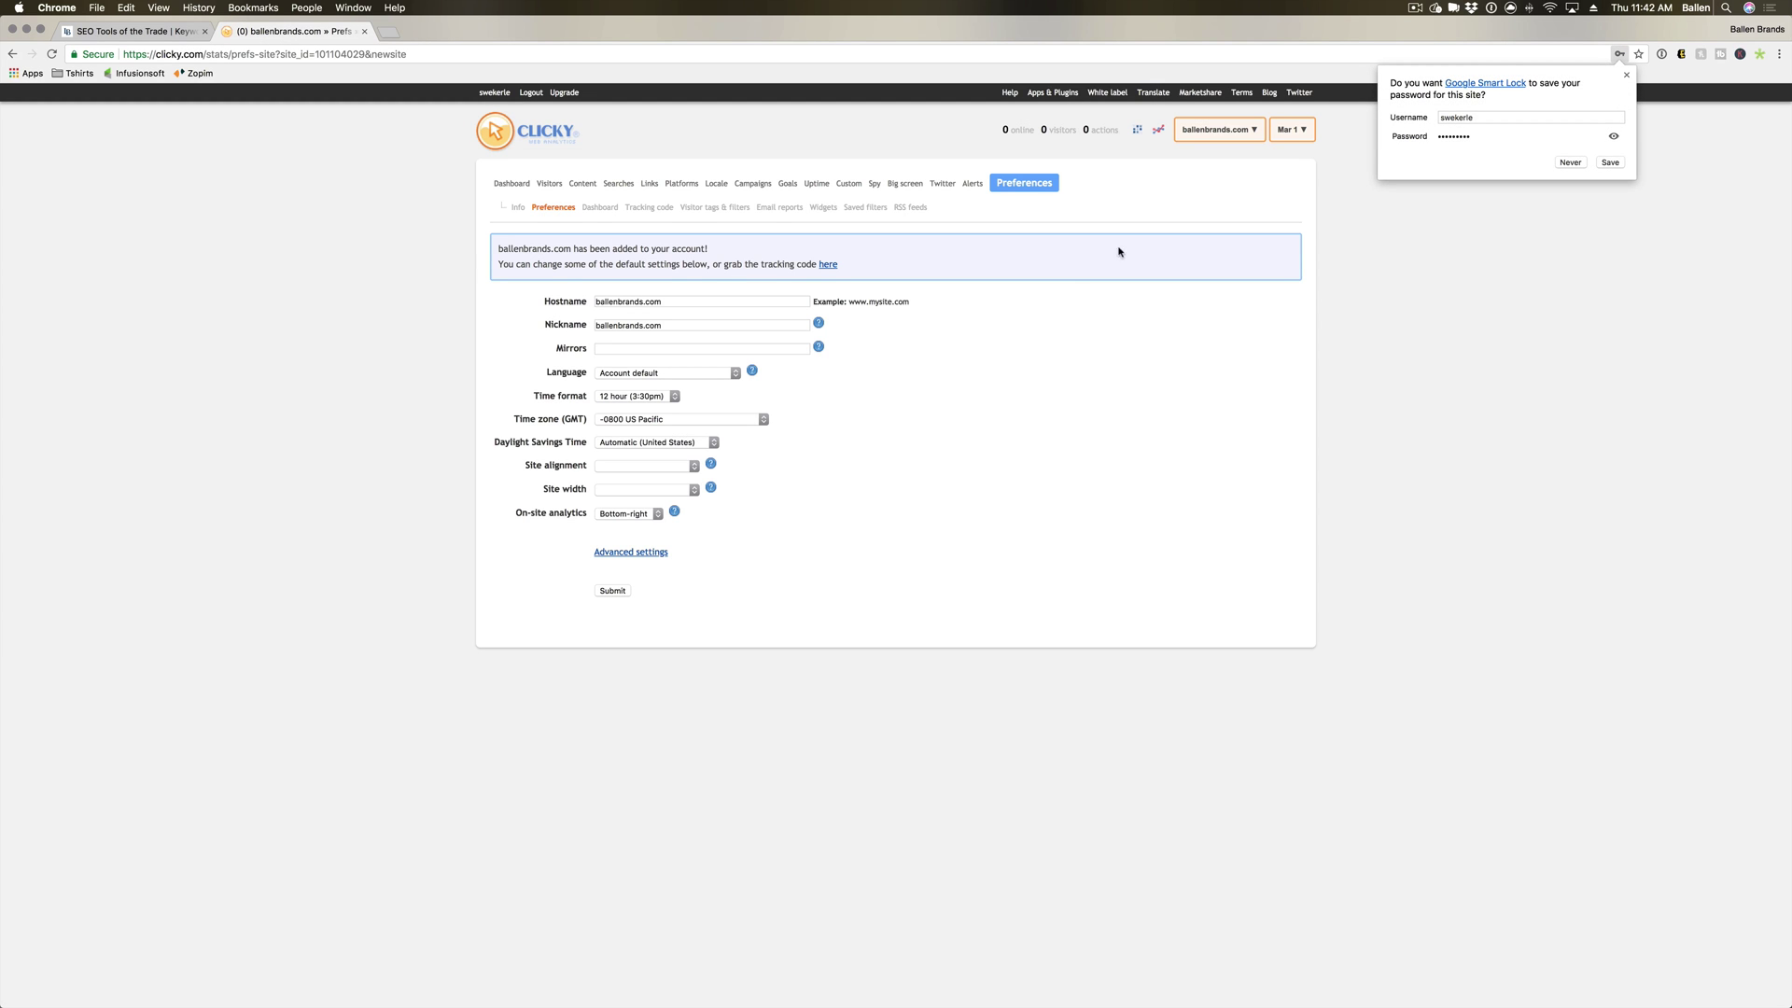
# Dismiss the Smart Lock offer to save the password.
pyautogui.click(1625, 74)
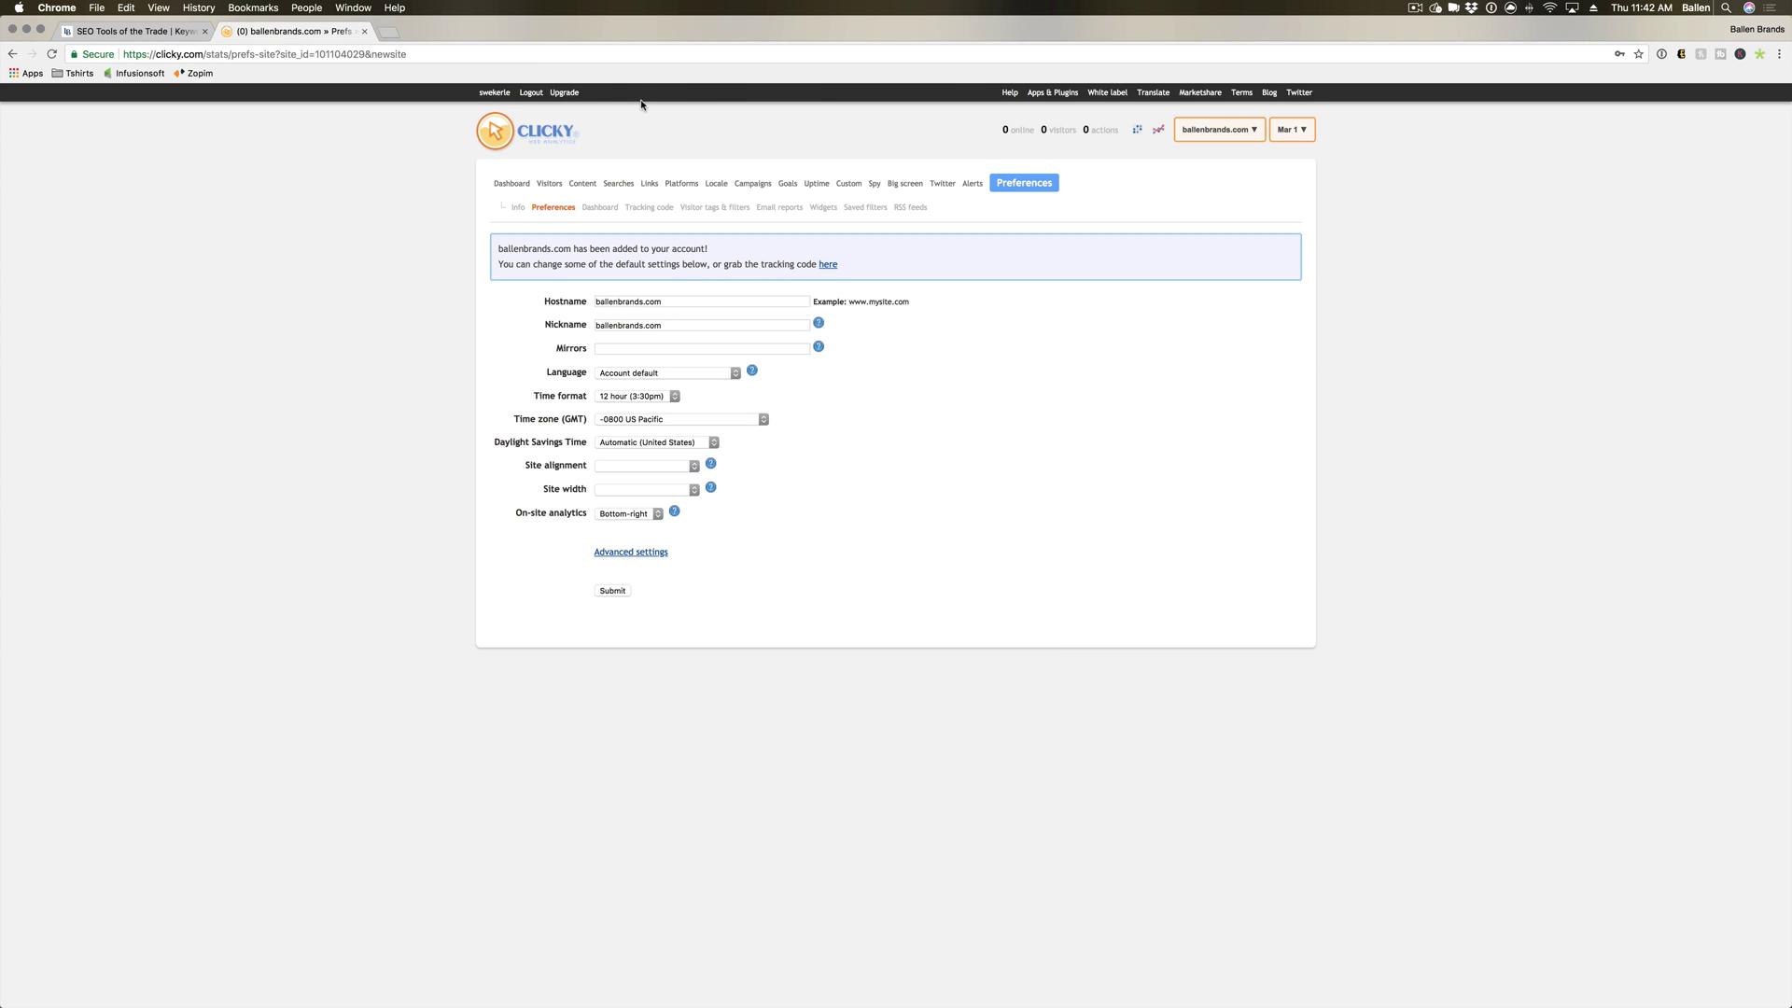
pyautogui.click(640, 302)
pyautogui.click(634, 324)
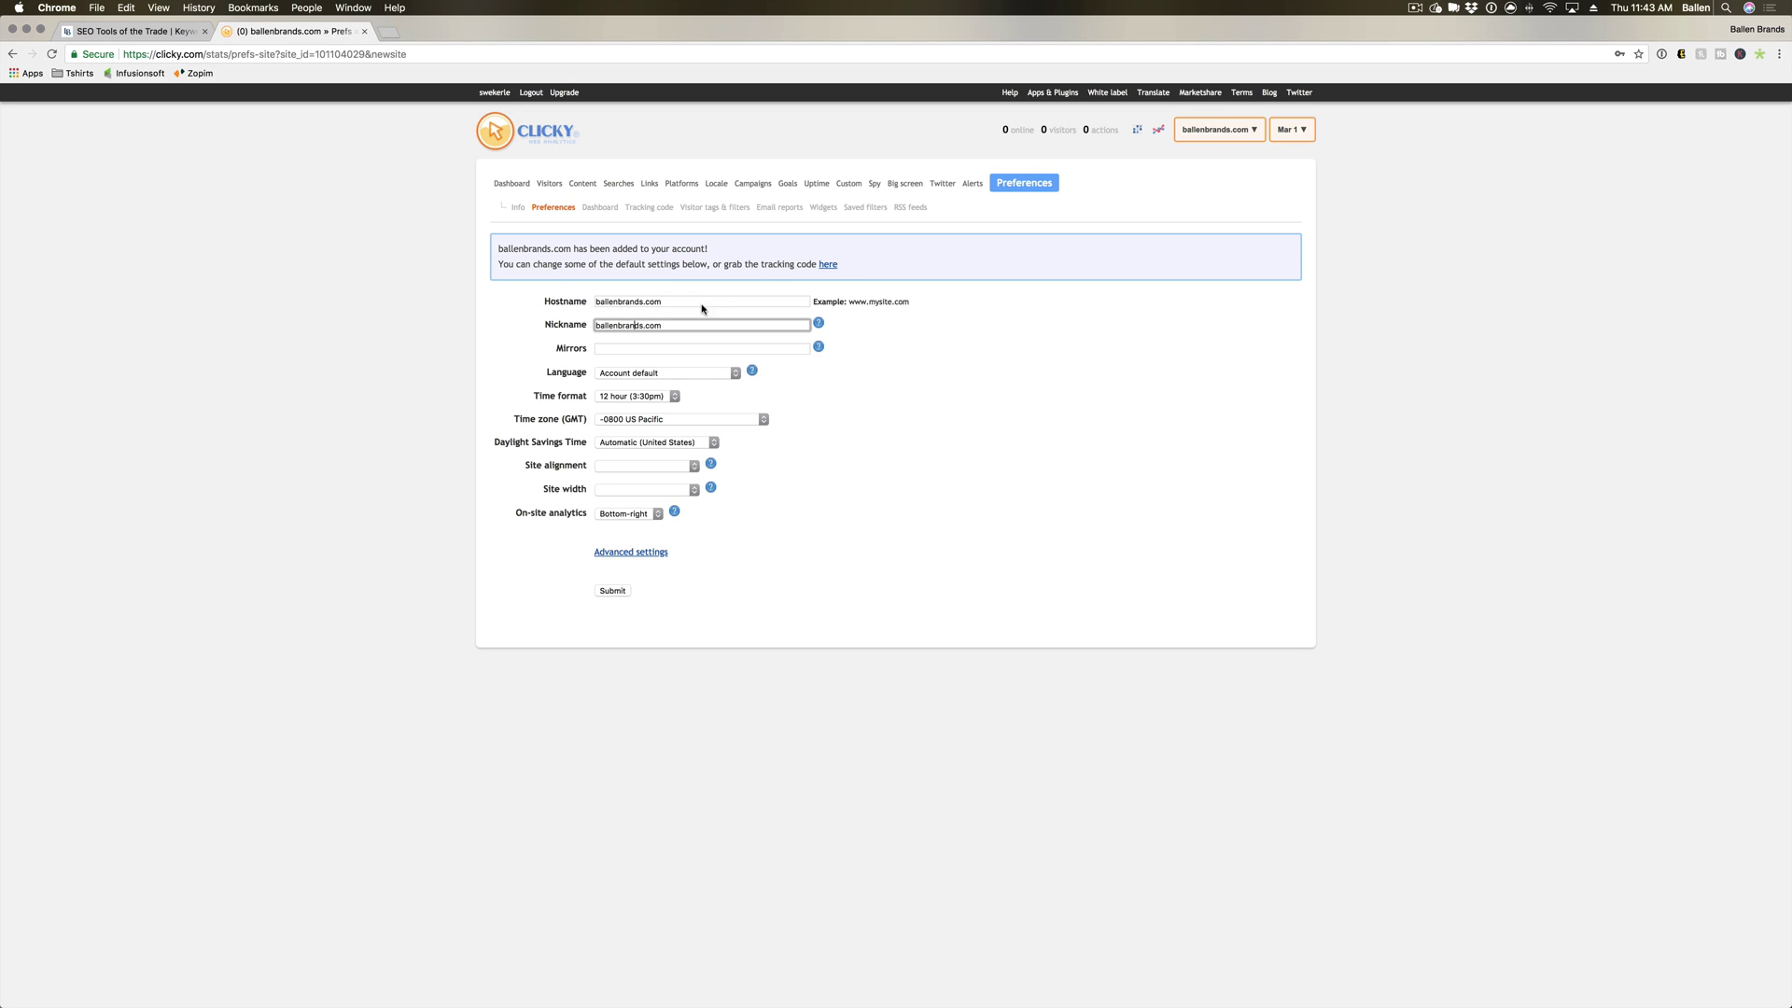
pyautogui.click(646, 301)
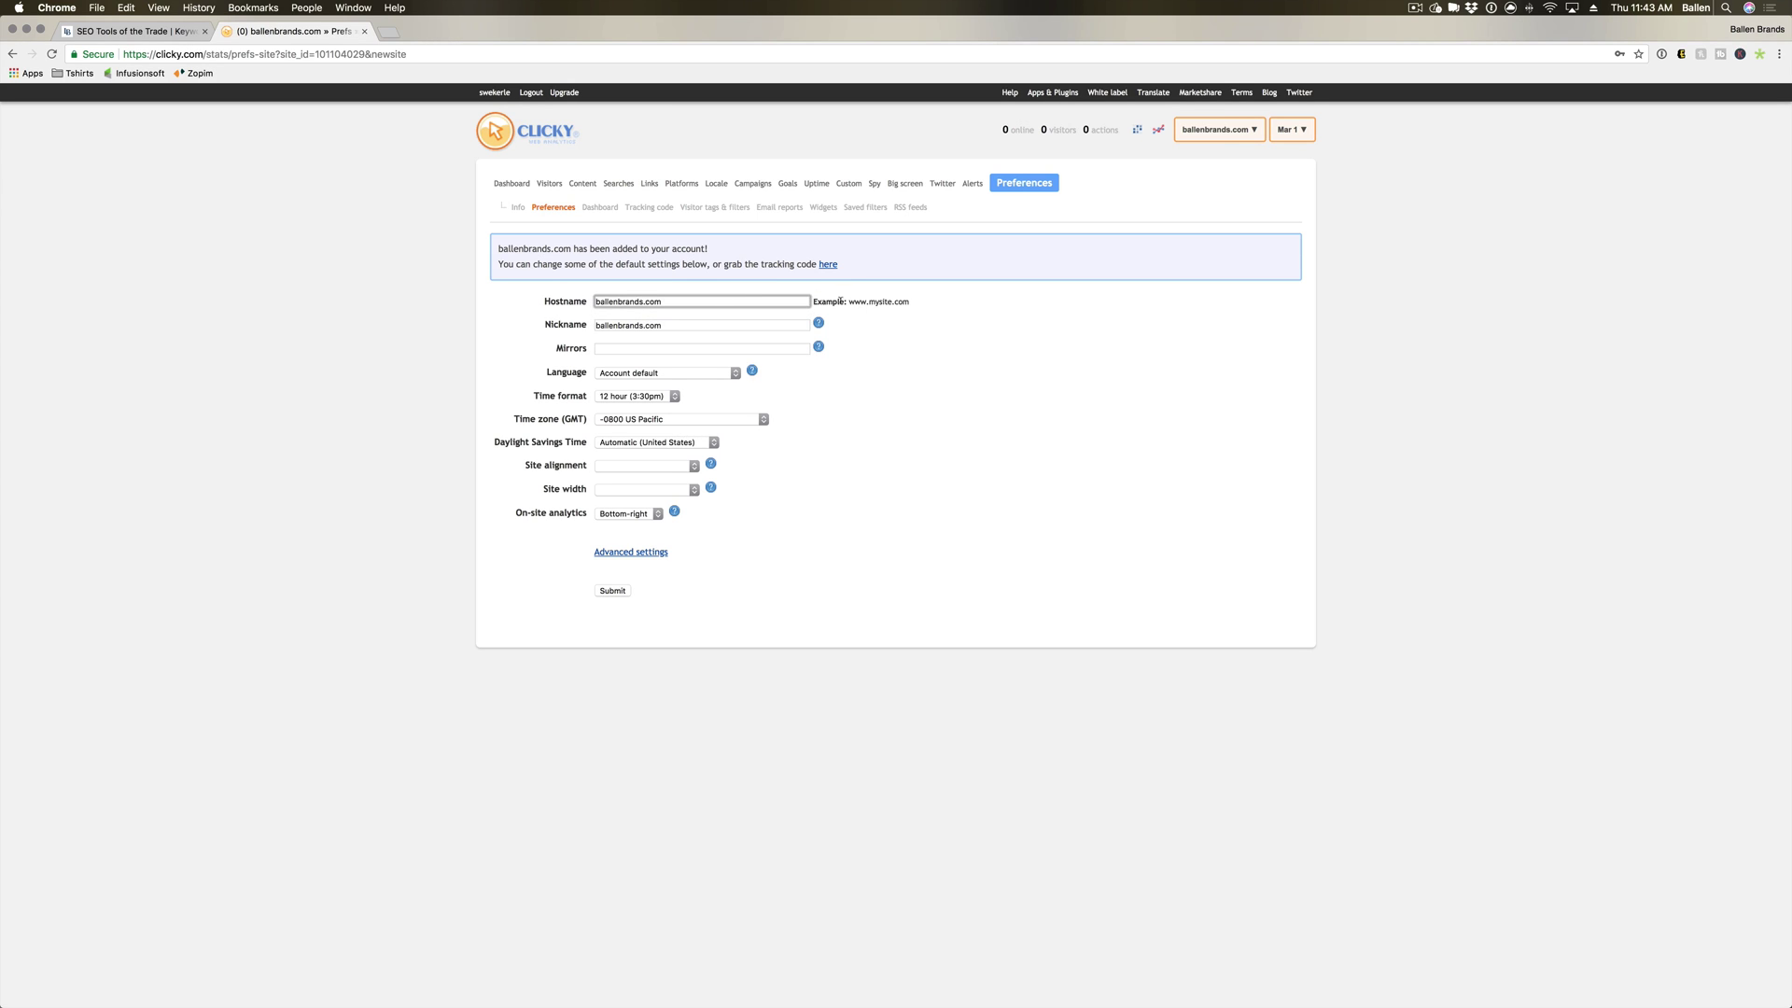
# Replace the site nickname ballenbrands.com with 'Ballen Brands'.
pyautogui.moveTo(839, 302); pyautogui.dragTo(915, 301)
pyautogui.click(922, 329)
pyautogui.doubleClick(636, 325)
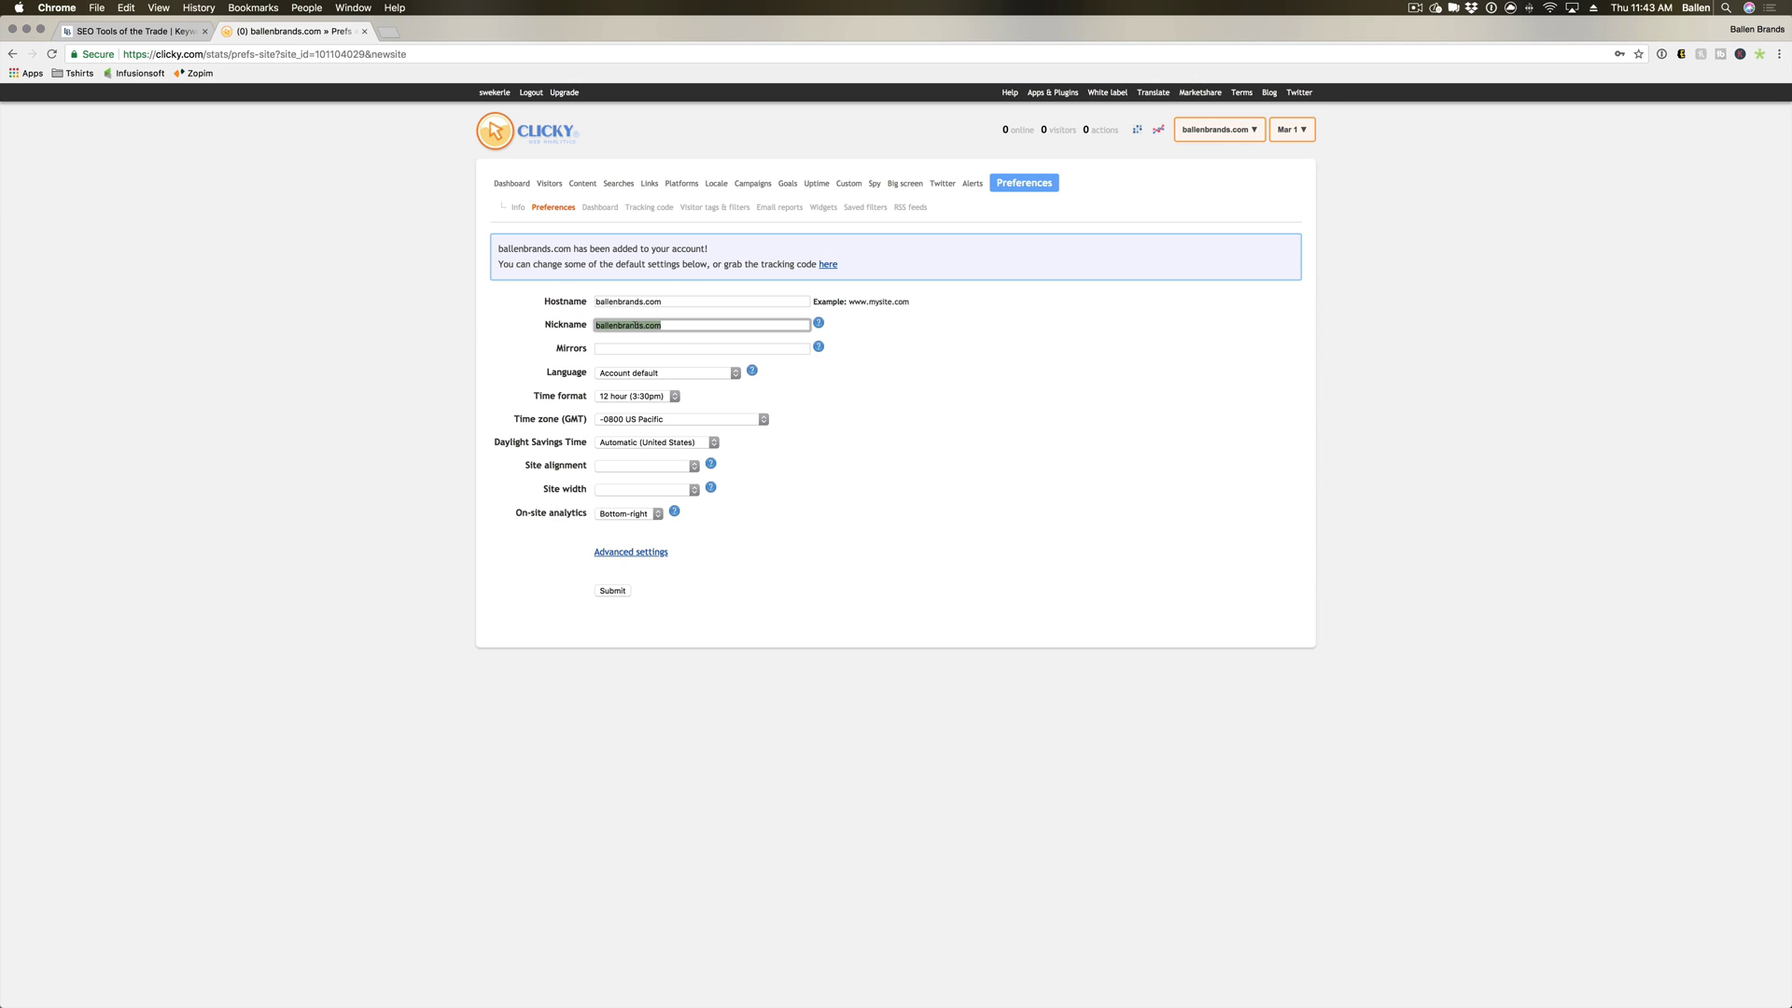
pyautogui.write('Ballen Brands')
pyautogui.click(809, 374)
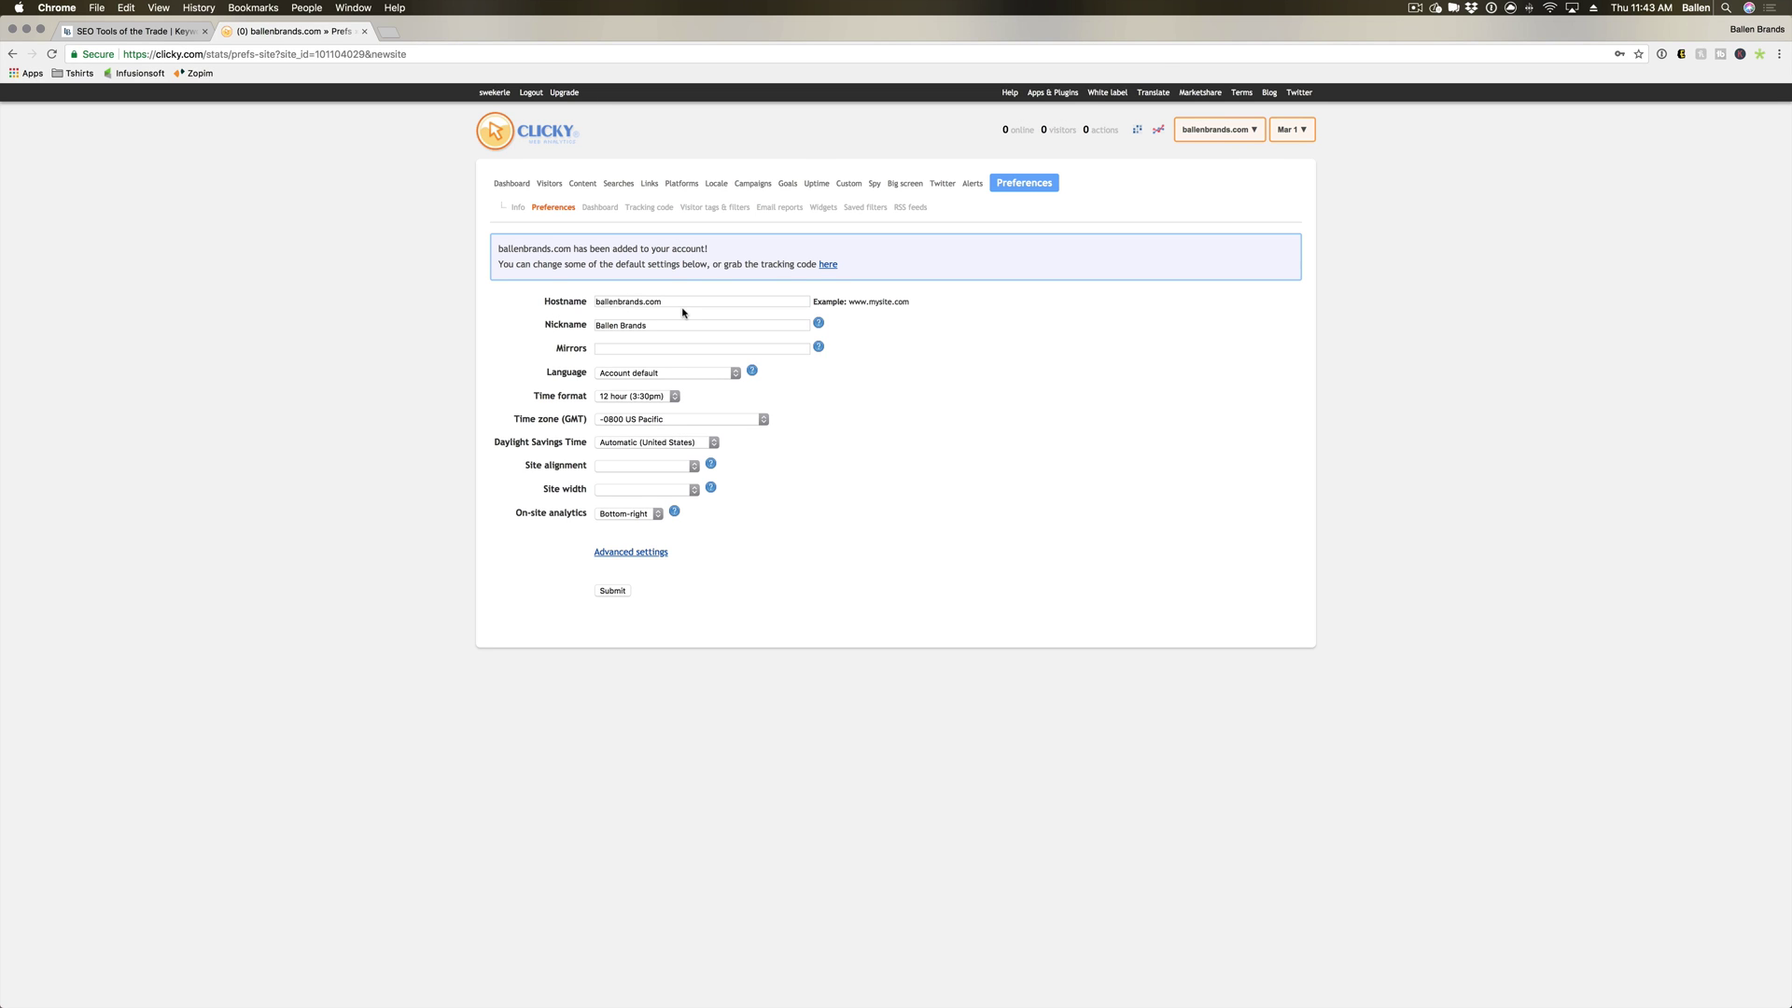
pyautogui.click(614, 376)
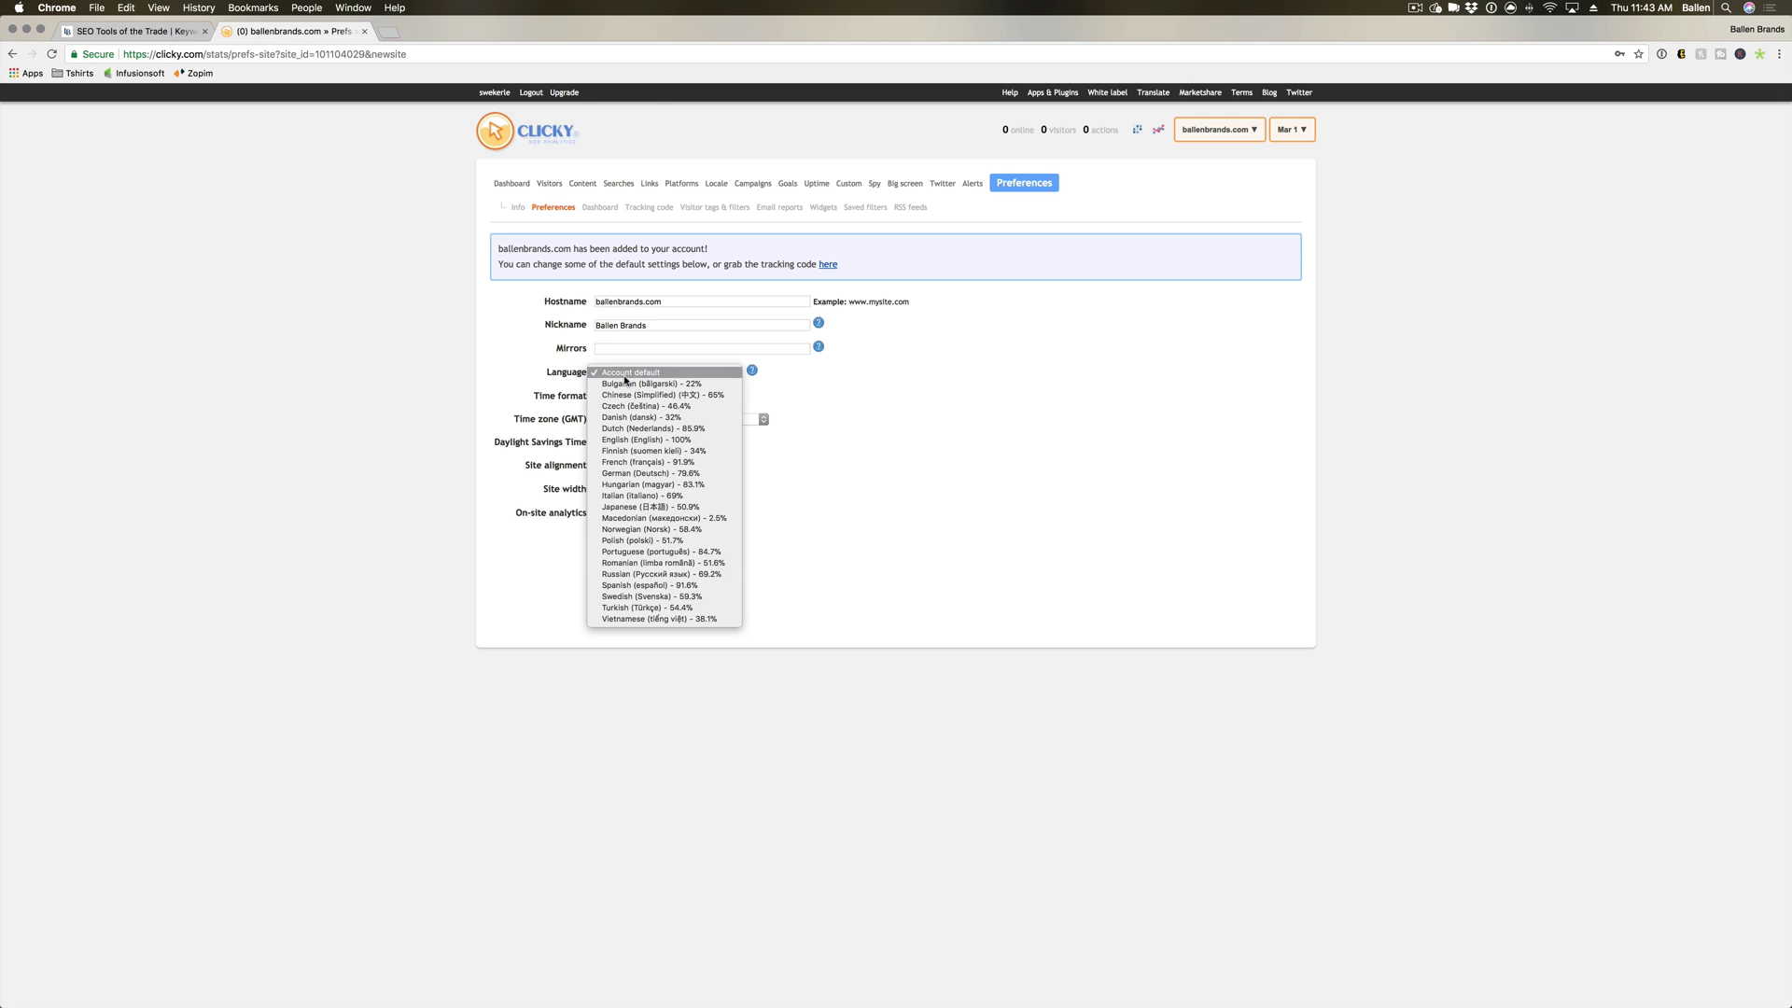
pyautogui.click(566, 389)
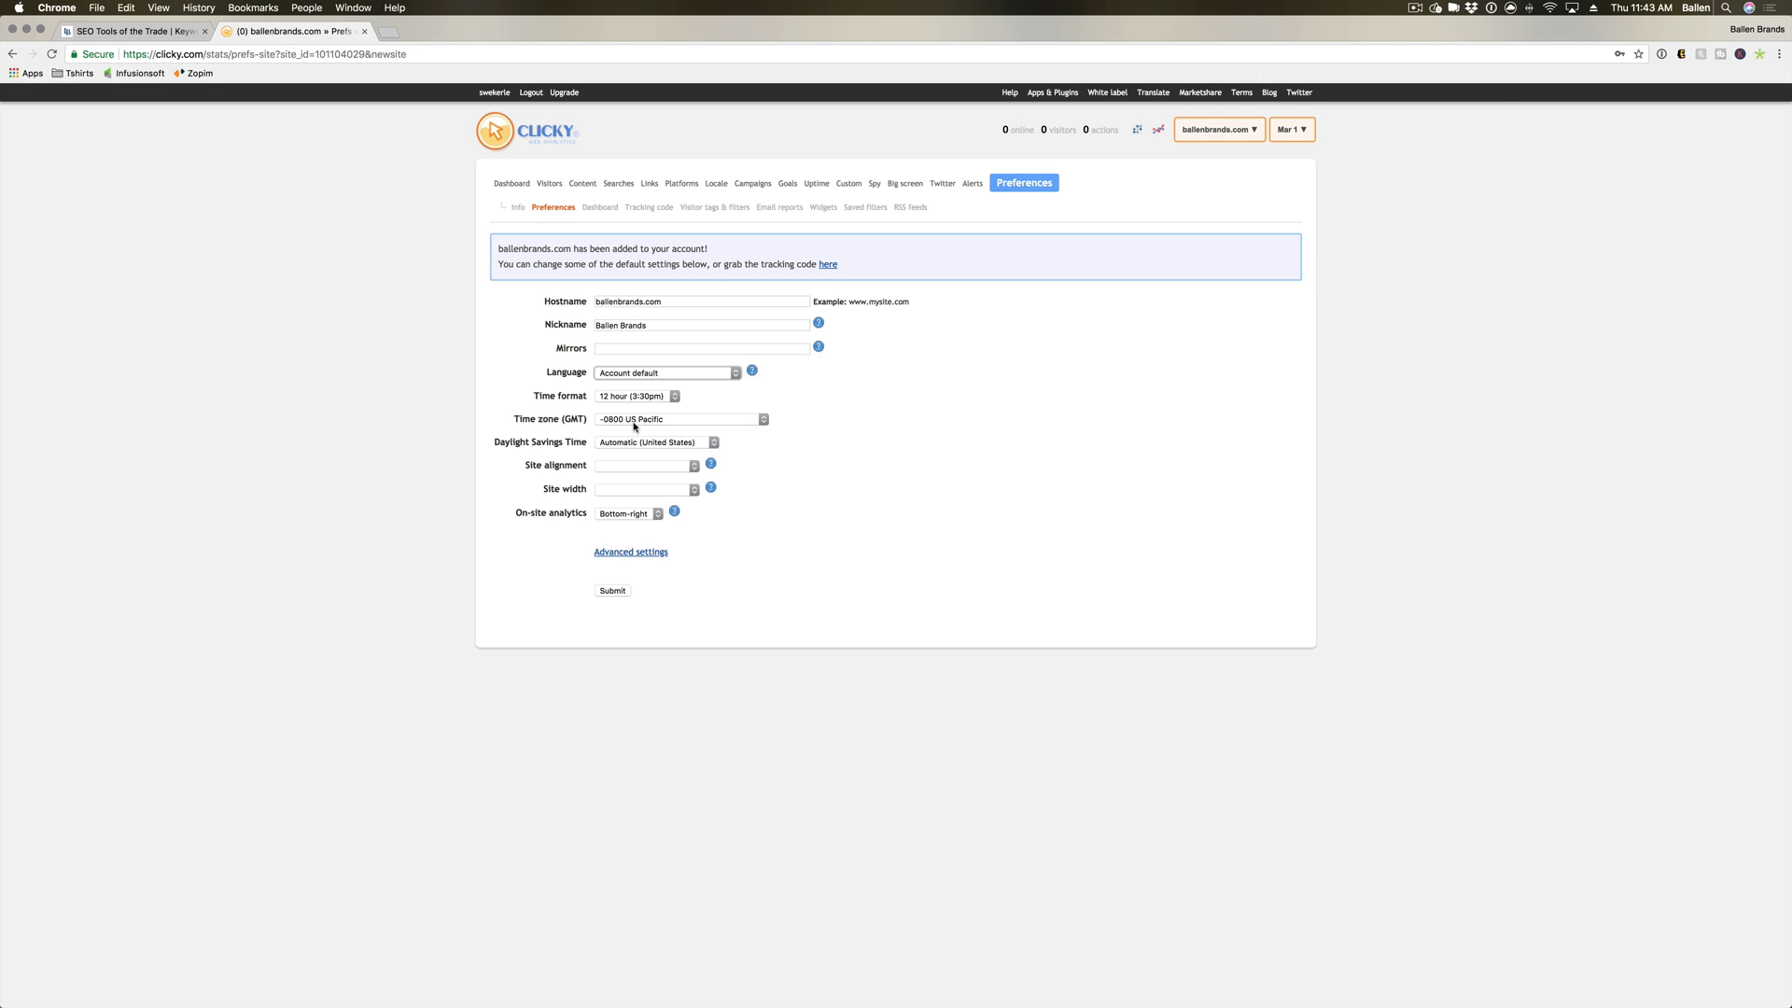
pyautogui.click(841, 457)
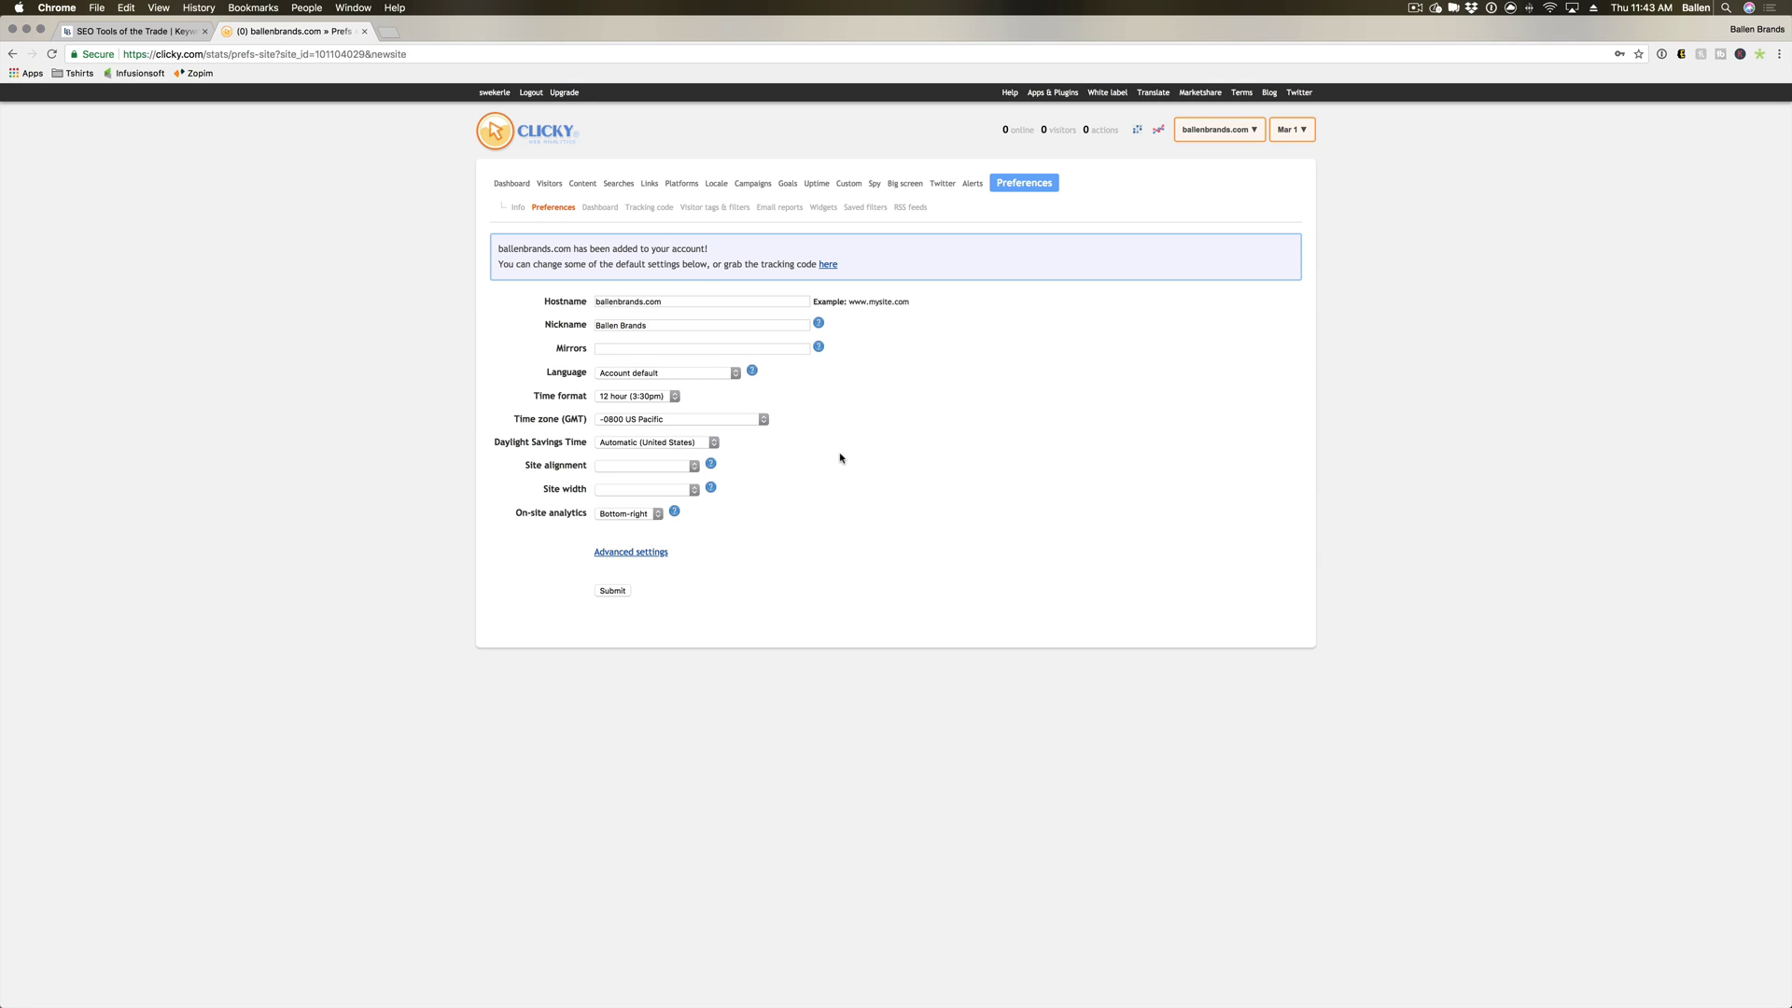